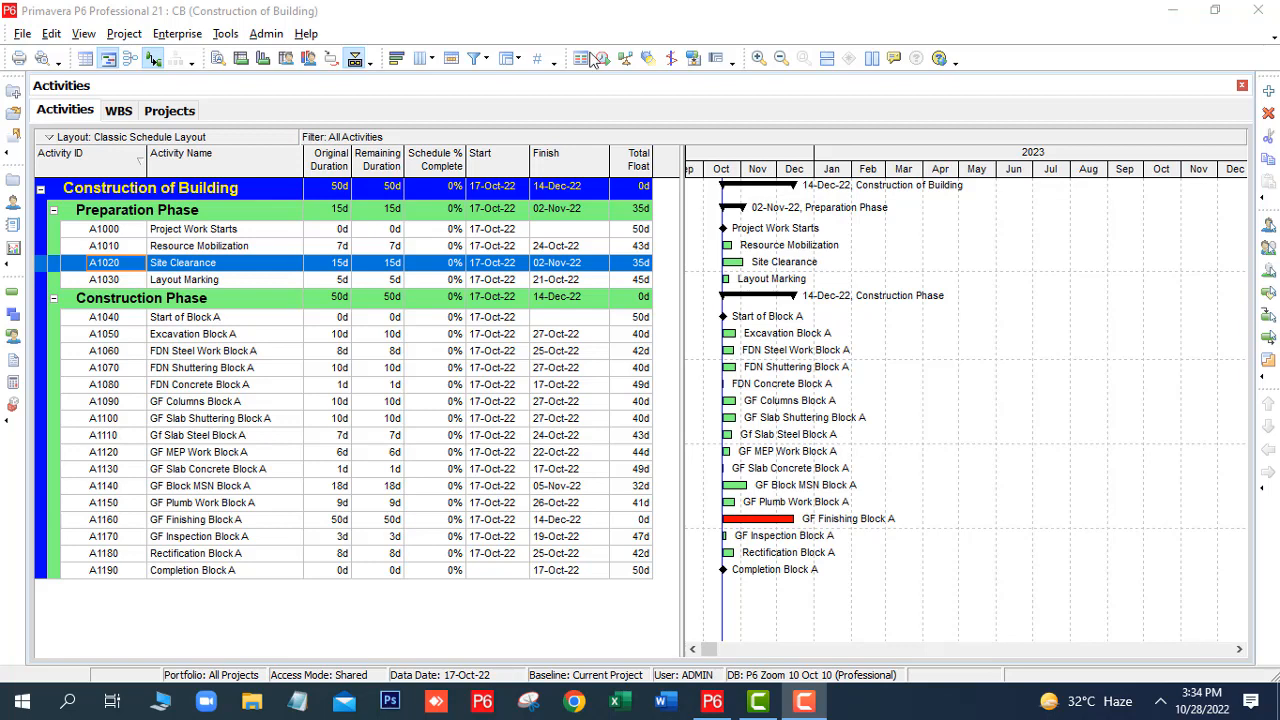
- Display the Activity Network in the top layout and fit the WBS Code and WBS Name columns so the phase names are readable
{"action": "left_click", "coordinate": [87, 40]}
{"action": "left_click", "coordinate": [84, 36]}
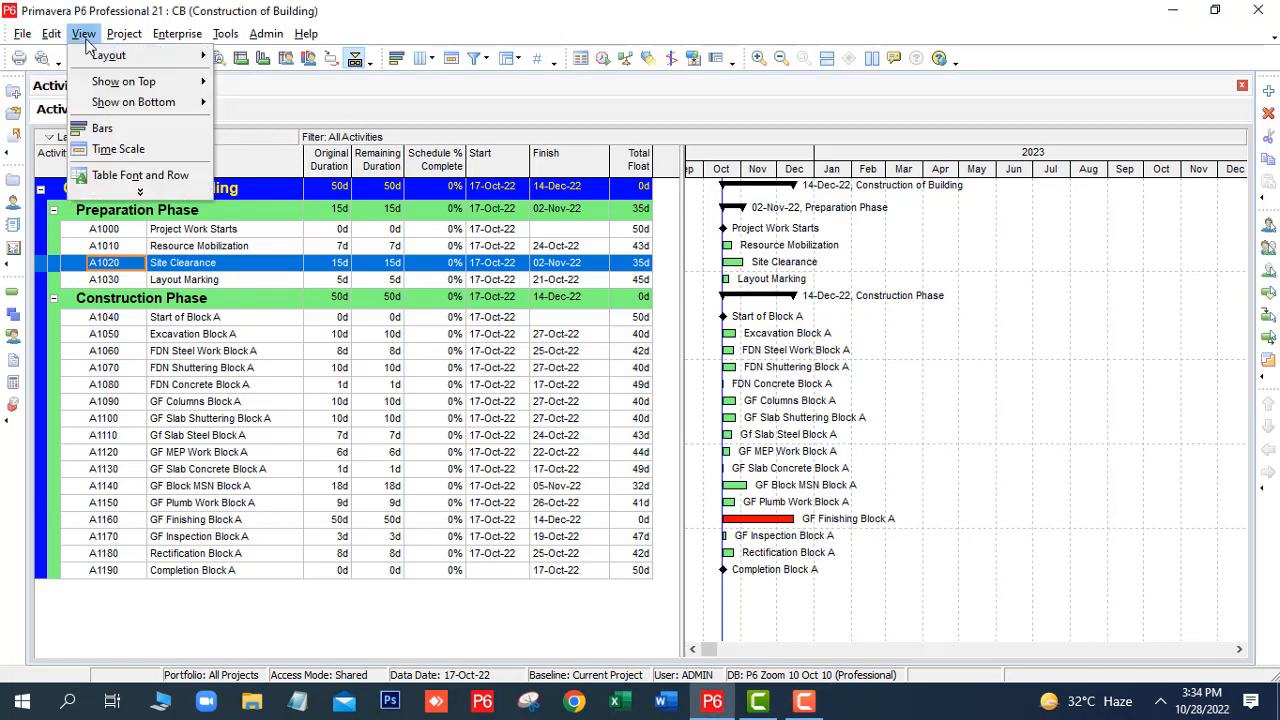
{"action": "mouse_move", "coordinate": [190, 82]}
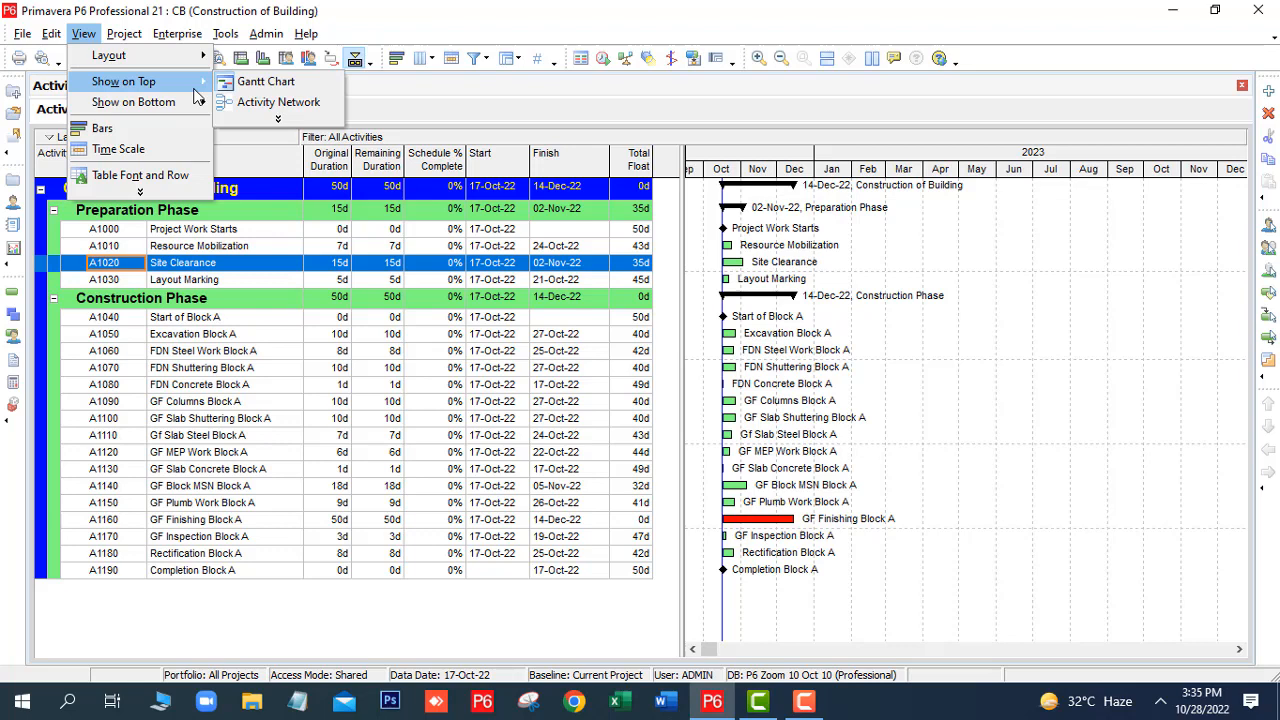
{"action": "left_click", "coordinate": [276, 106]}
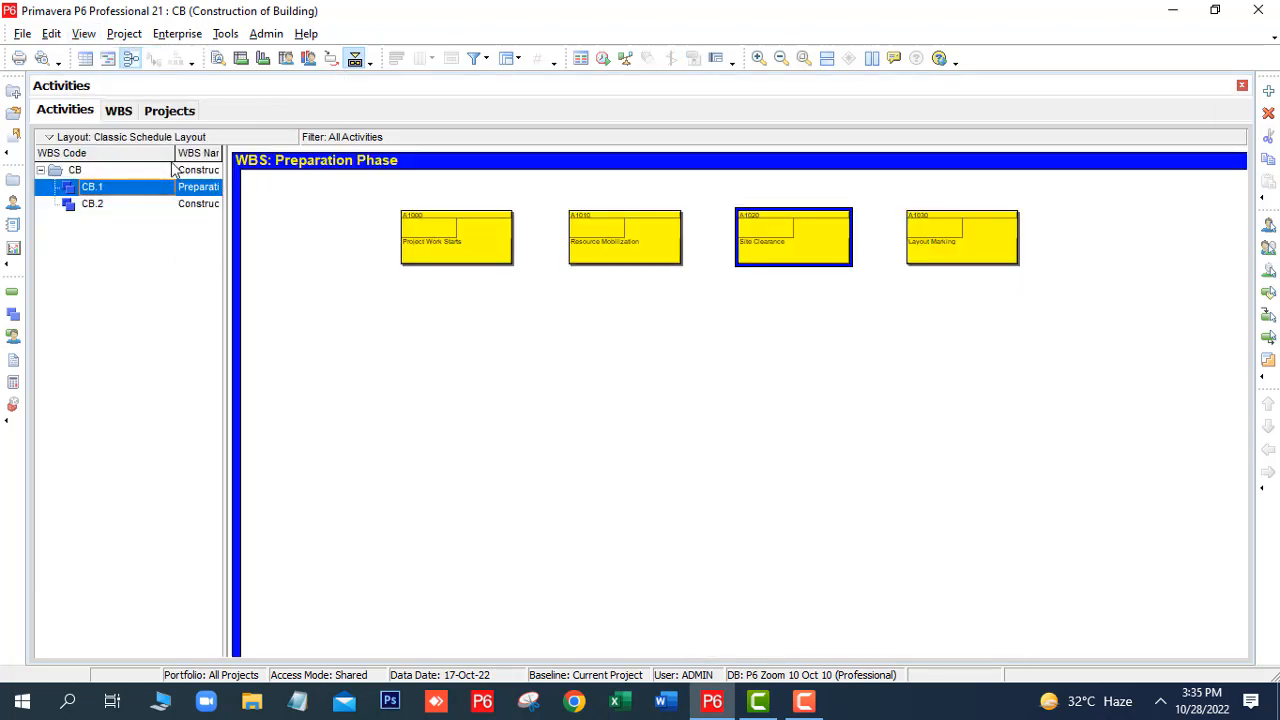
{"action": "left_click_drag", "start_coordinate": [172, 155], "coordinate": [136, 156]}
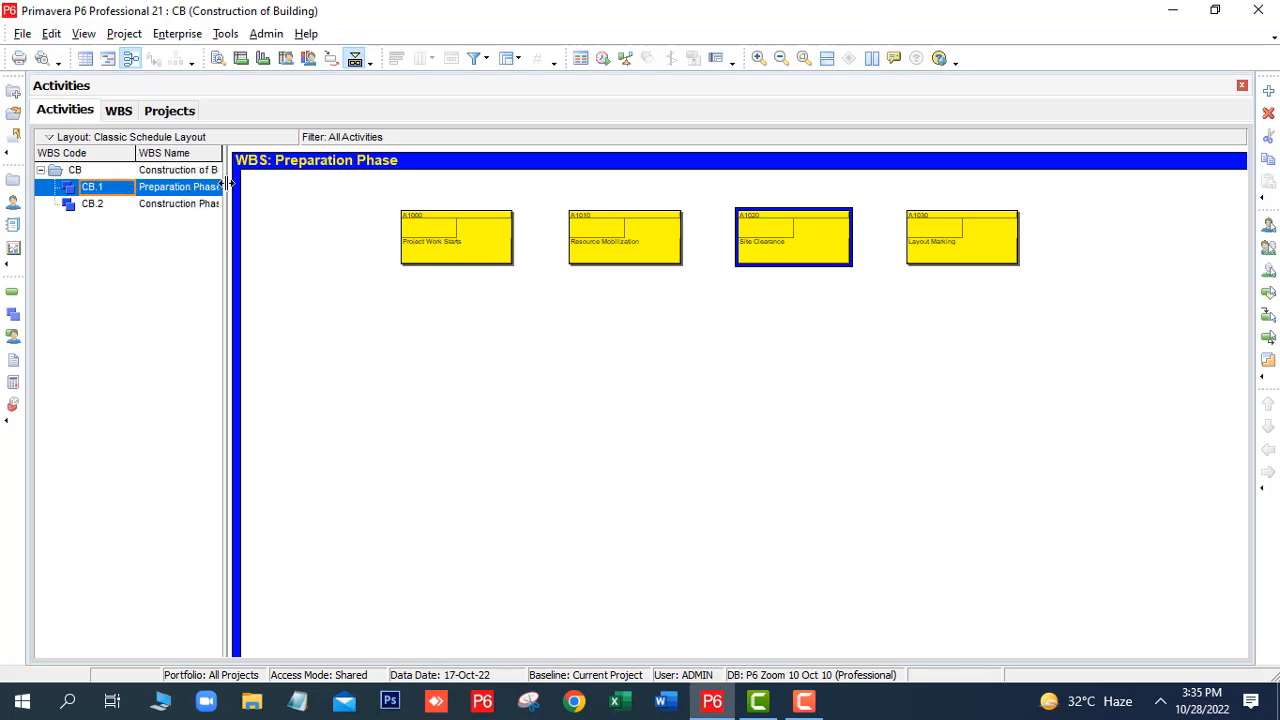
{"action": "left_click_drag", "start_coordinate": [228, 183], "coordinate": [242, 183]}
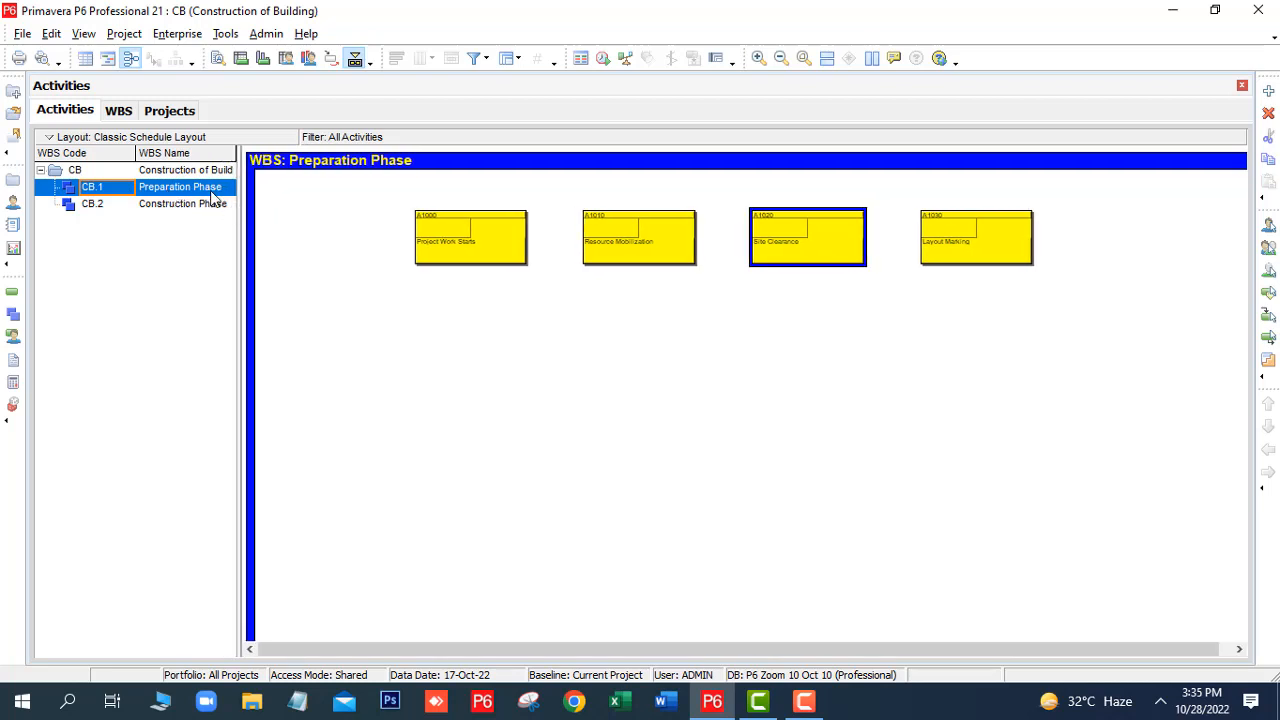
- In the Preparation Phase network, link Project Work Starts (A1000) to Resource Mobilization (A1010) with a start-to-start relationship
{"action": "left_click", "coordinate": [758, 58]}
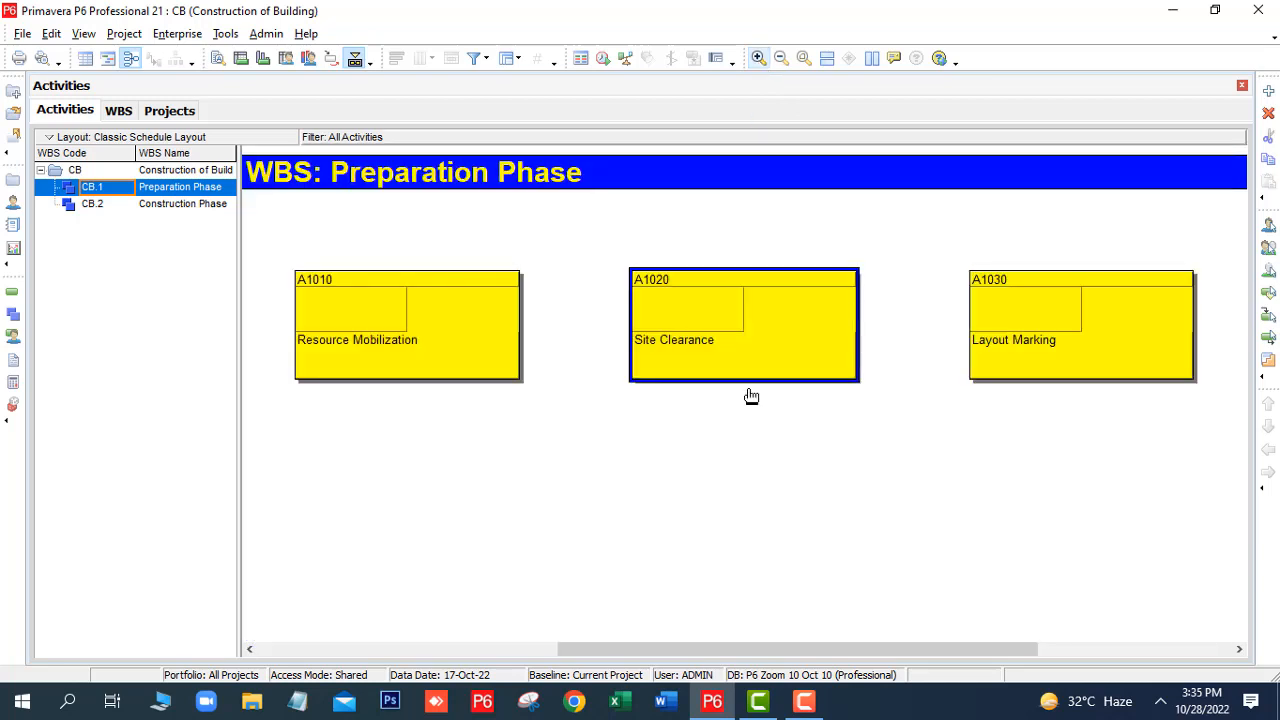
{"action": "left_click_drag", "start_coordinate": [666, 650], "coordinate": [455, 650]}
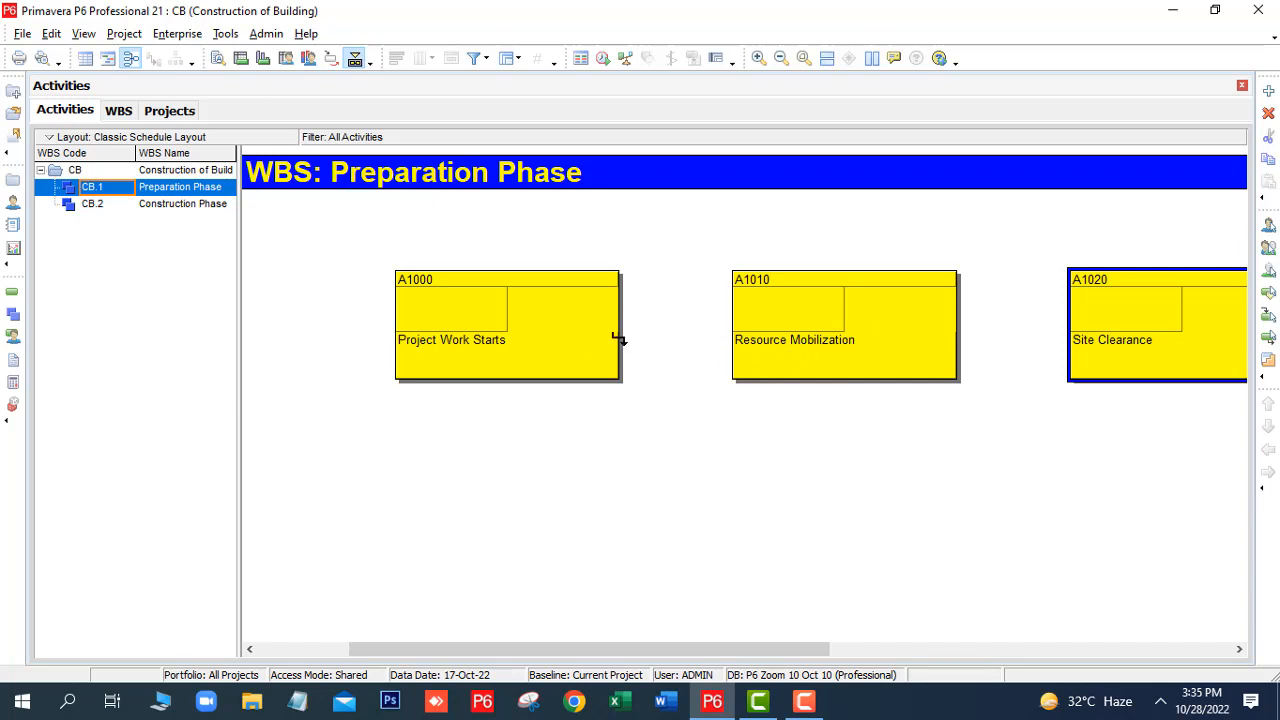
{"action": "left_click_drag", "start_coordinate": [617, 340], "coordinate": [754, 337]}
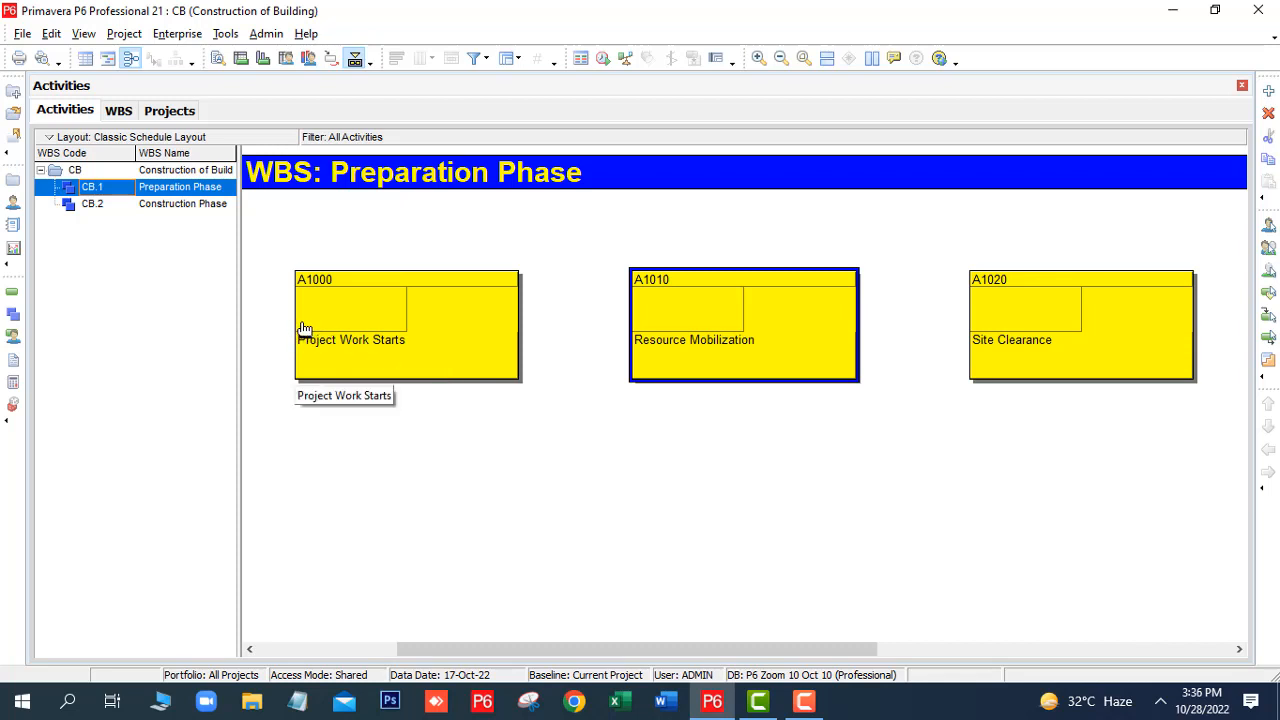
{"action": "left_click_drag", "start_coordinate": [305, 327], "coordinate": [659, 343]}
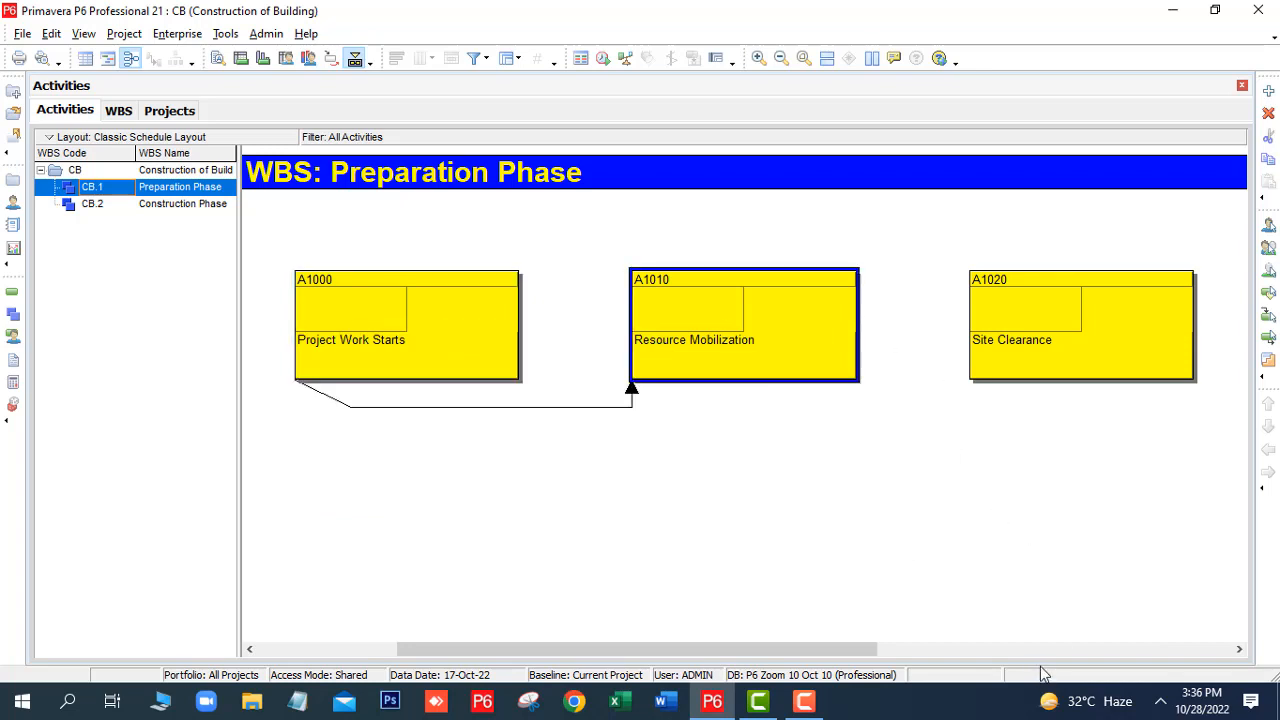
- Link Resource Mobilization, Site Clearance and Layout Marking in sequence finish-to-start, accepting FS with 0d lag for the last link
{"action": "left_click_drag", "start_coordinate": [843, 648], "coordinate": [923, 649]}
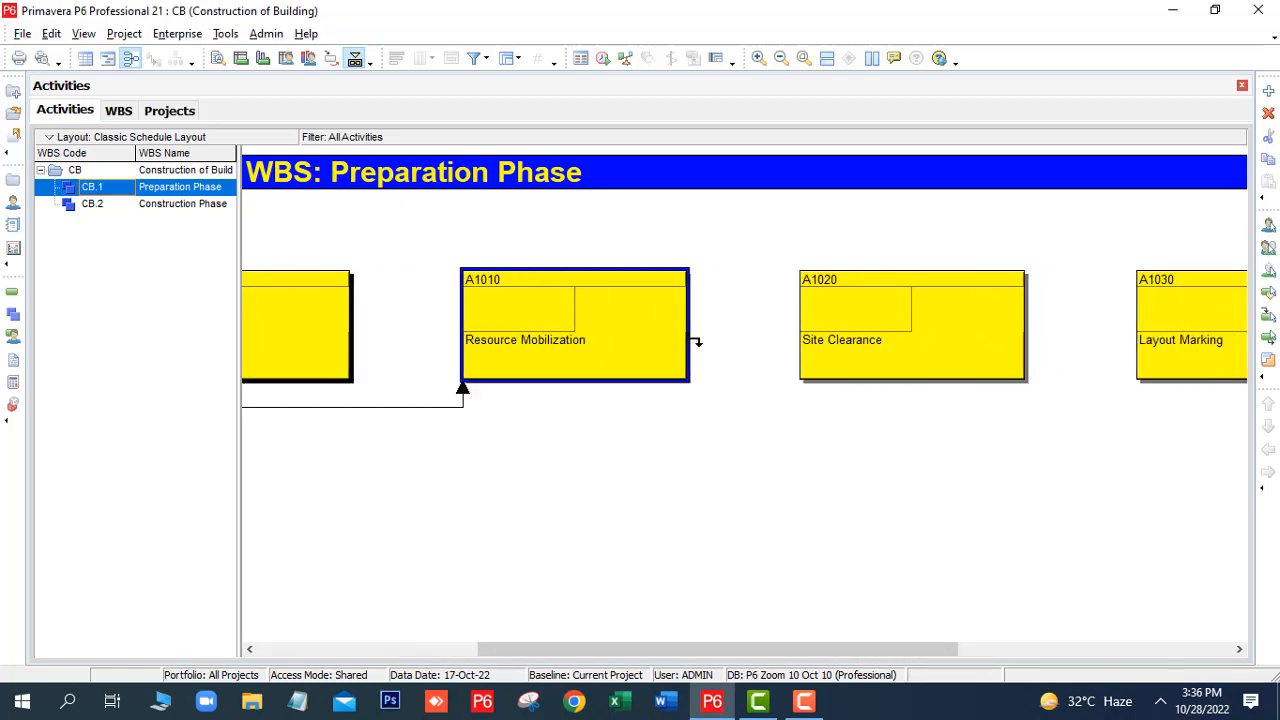
{"action": "left_click_drag", "start_coordinate": [694, 341], "coordinate": [1011, 338]}
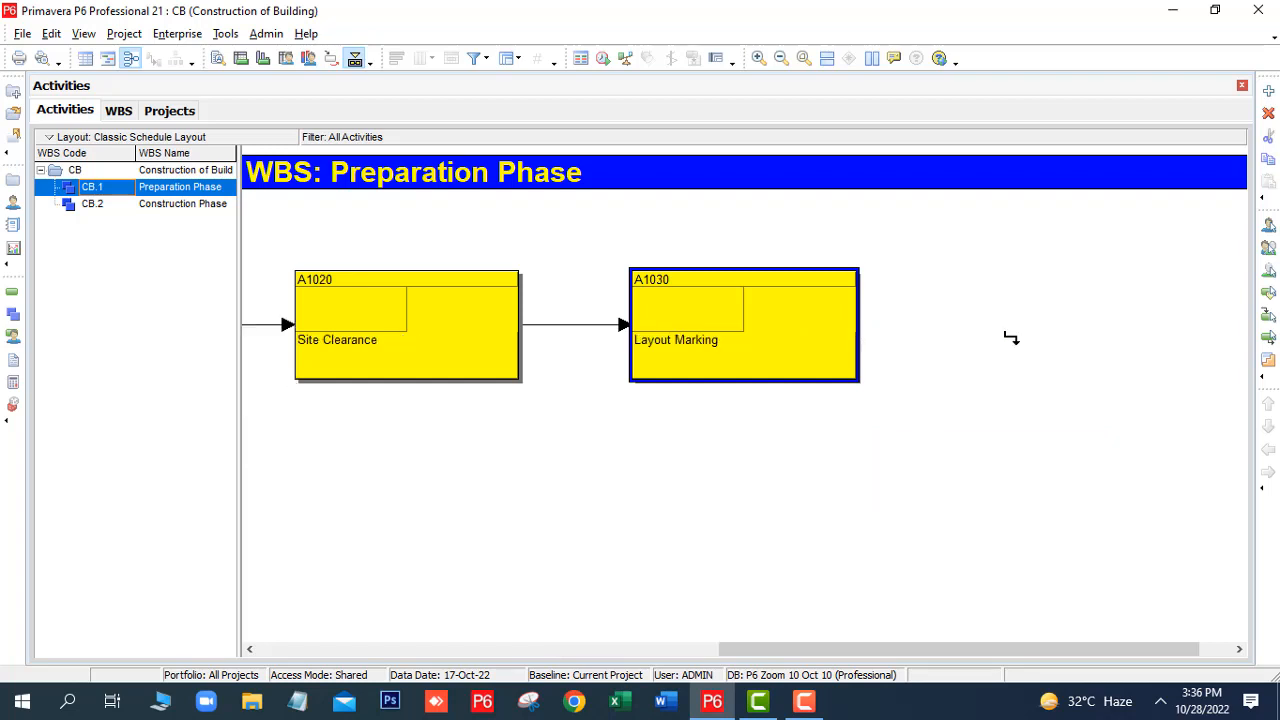
{"action": "double_click", "coordinate": [615, 326]}
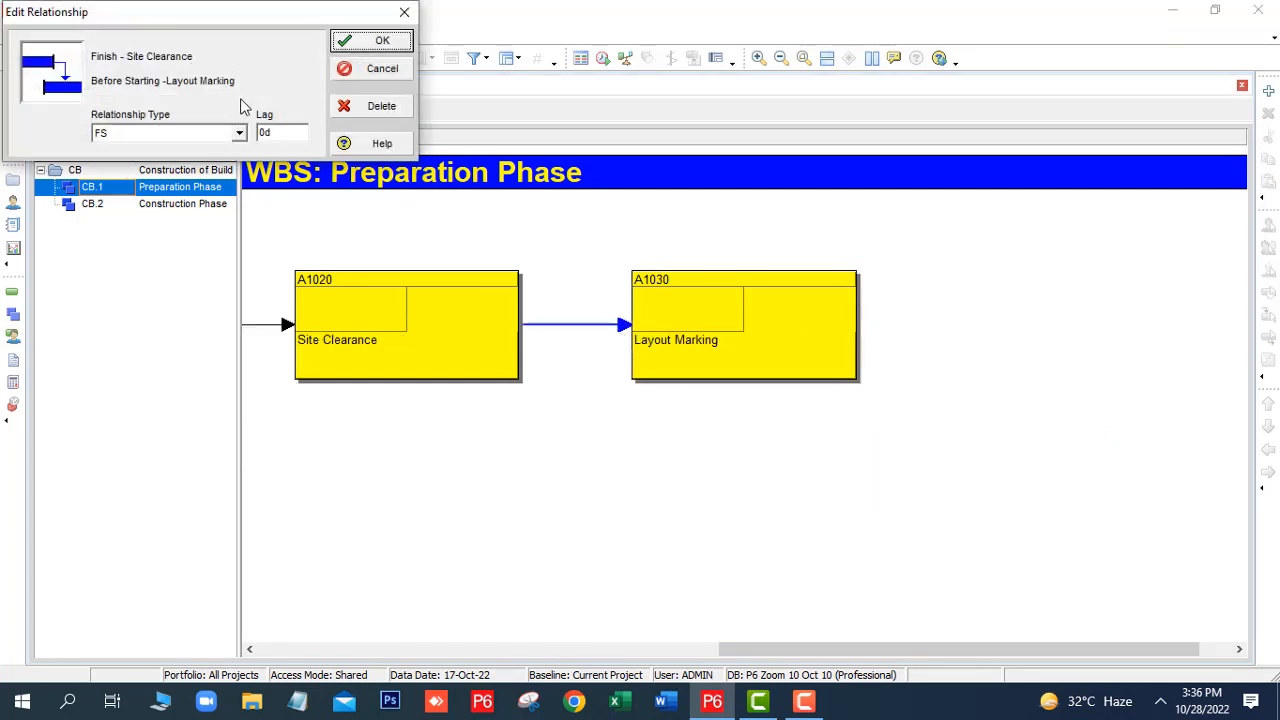
{"action": "left_click", "coordinate": [366, 43]}
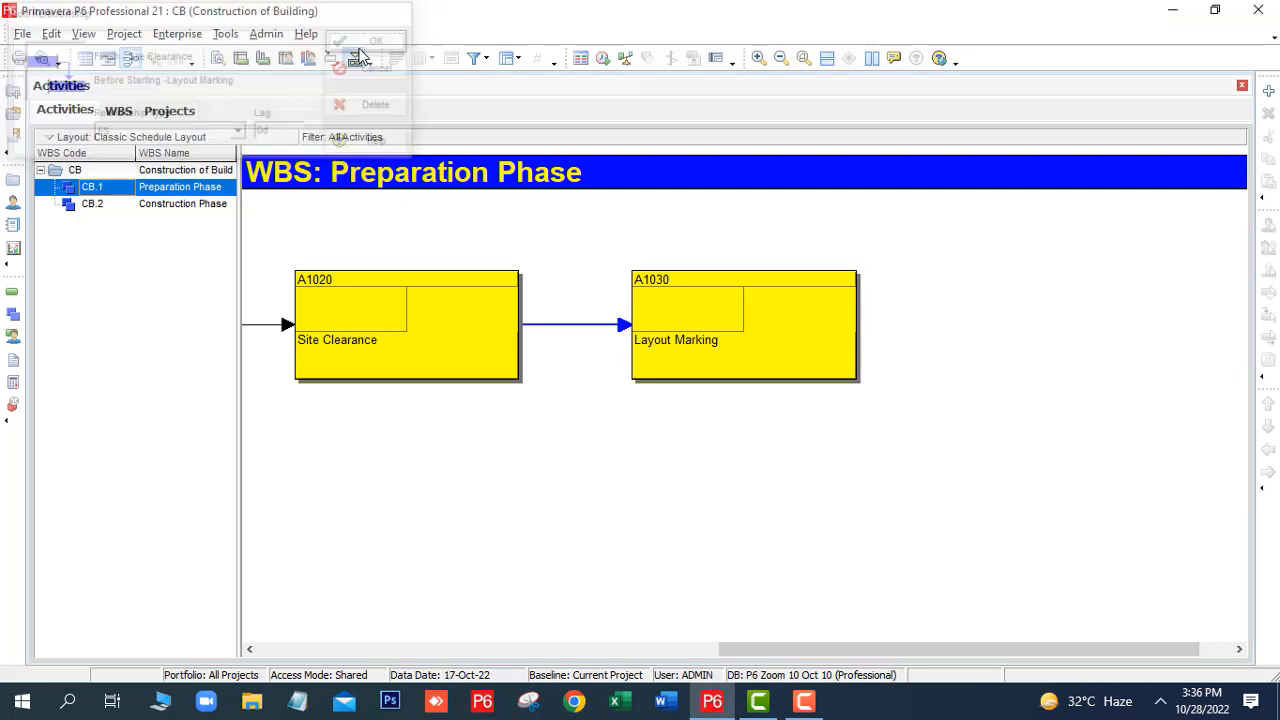
- In the Construction Phase network, link Start of Block A (A1040) to Excavation Block A (A1050) with a start-to-start relationship
{"action": "left_click", "coordinate": [186, 205]}
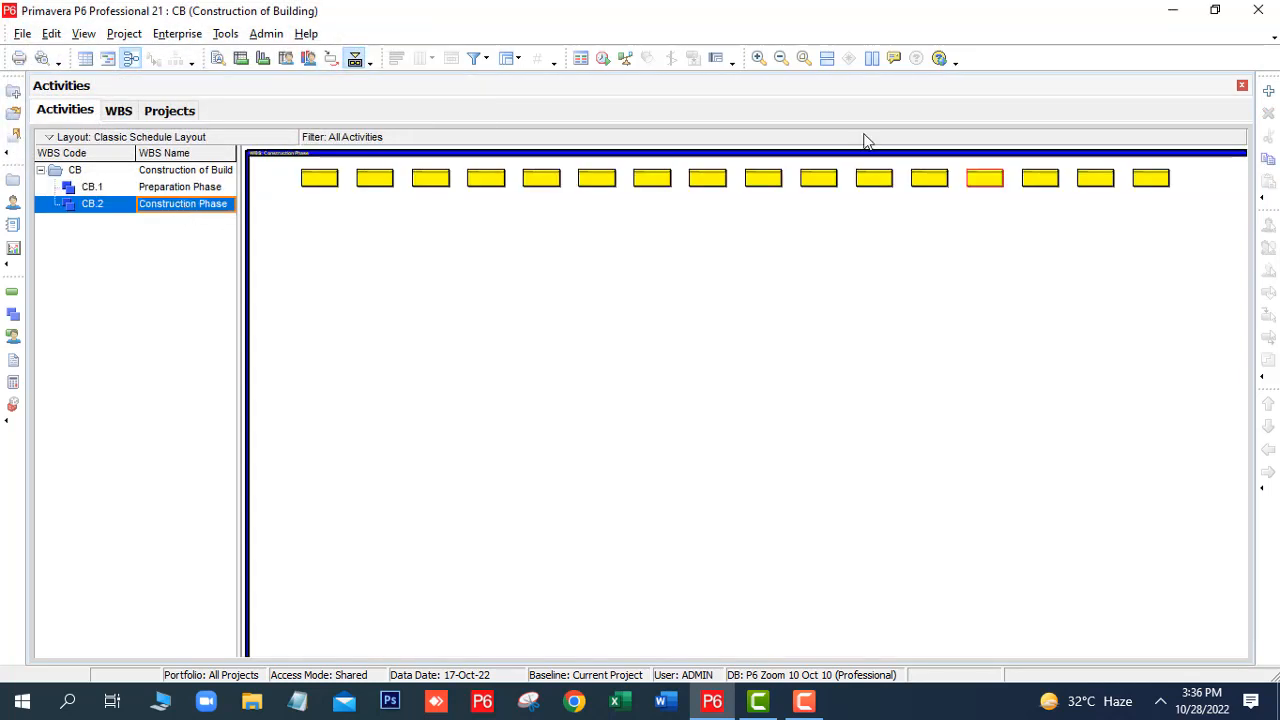
{"action": "left_click", "coordinate": [759, 59]}
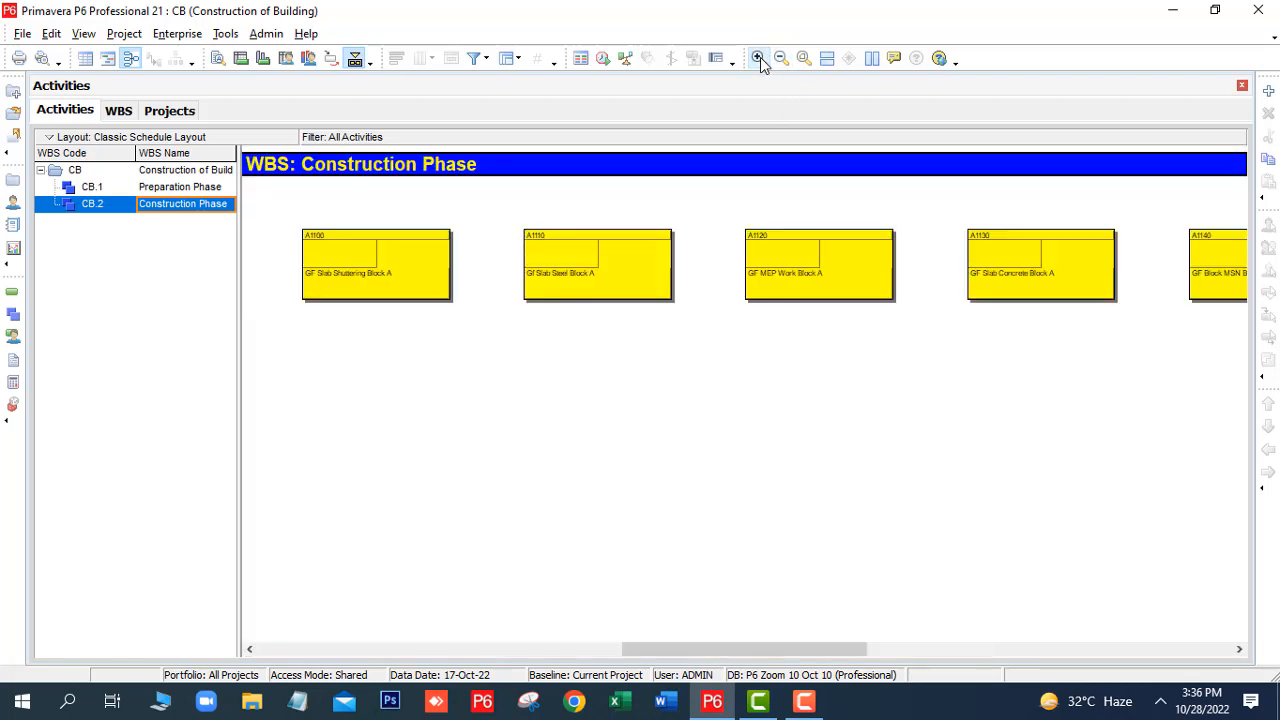
{"action": "left_click_drag", "start_coordinate": [745, 657], "coordinate": [385, 662]}
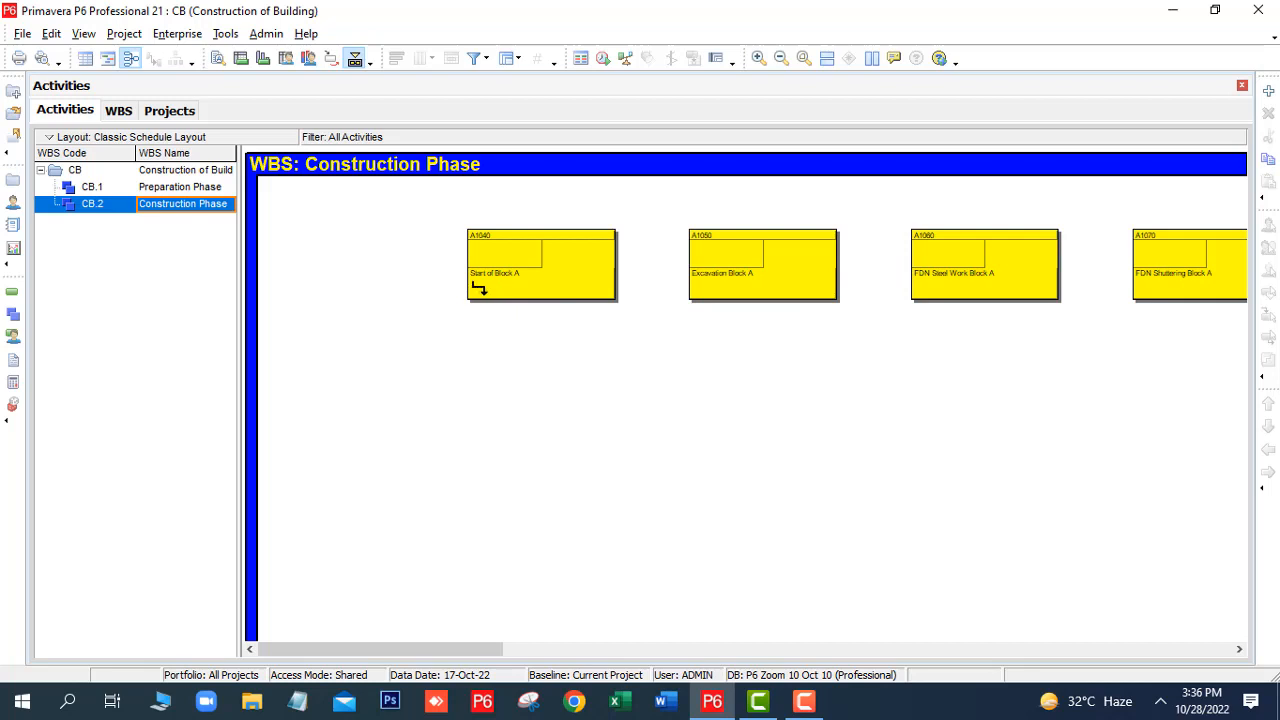
{"action": "mouse_move", "coordinate": [478, 289]}
{"action": "left_mouse_down"}
{"action": "mouse_move", "coordinate": [578, 363]}
{"action": "mouse_move", "coordinate": [686, 252]}
{"action": "mouse_move", "coordinate": [706, 258]}
{"action": "left_mouse_up"}
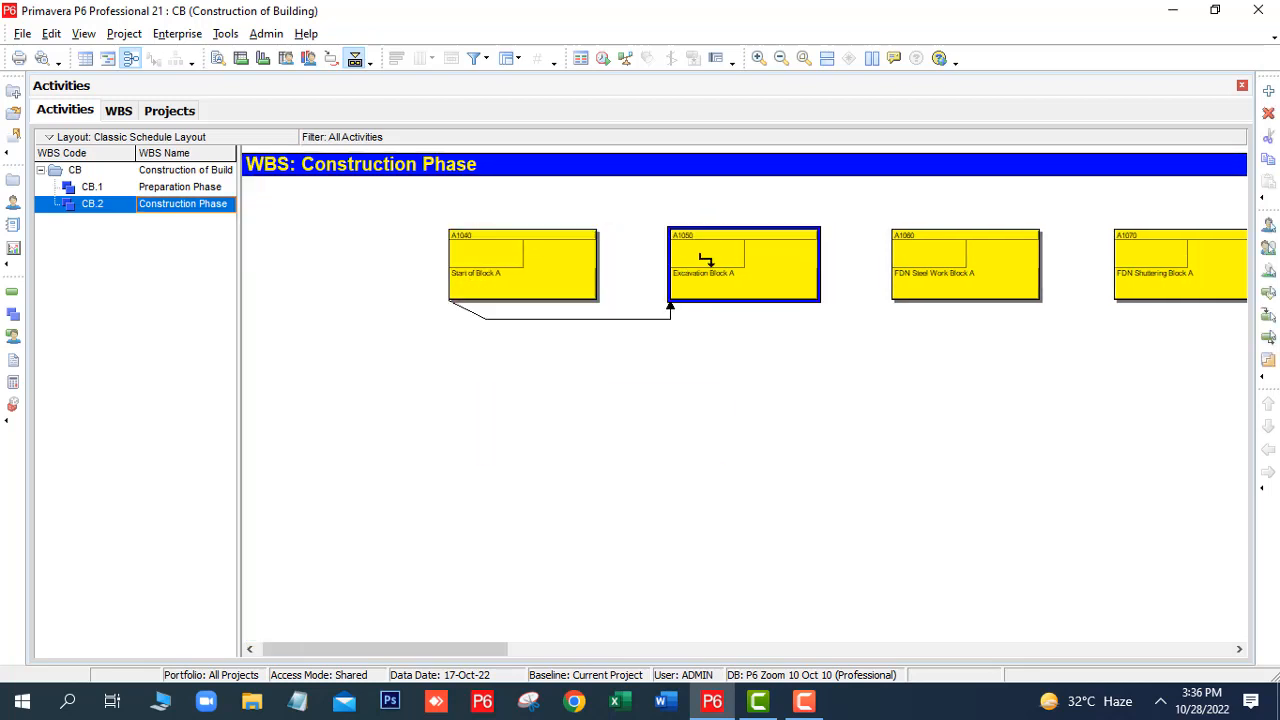
- Link Excavation Block A finish-to-start to both FDN Steel Work Block A and FDN Shuttering Block A, and reorganize the whole network
{"action": "left_click_drag", "start_coordinate": [458, 651], "coordinate": [518, 637]}
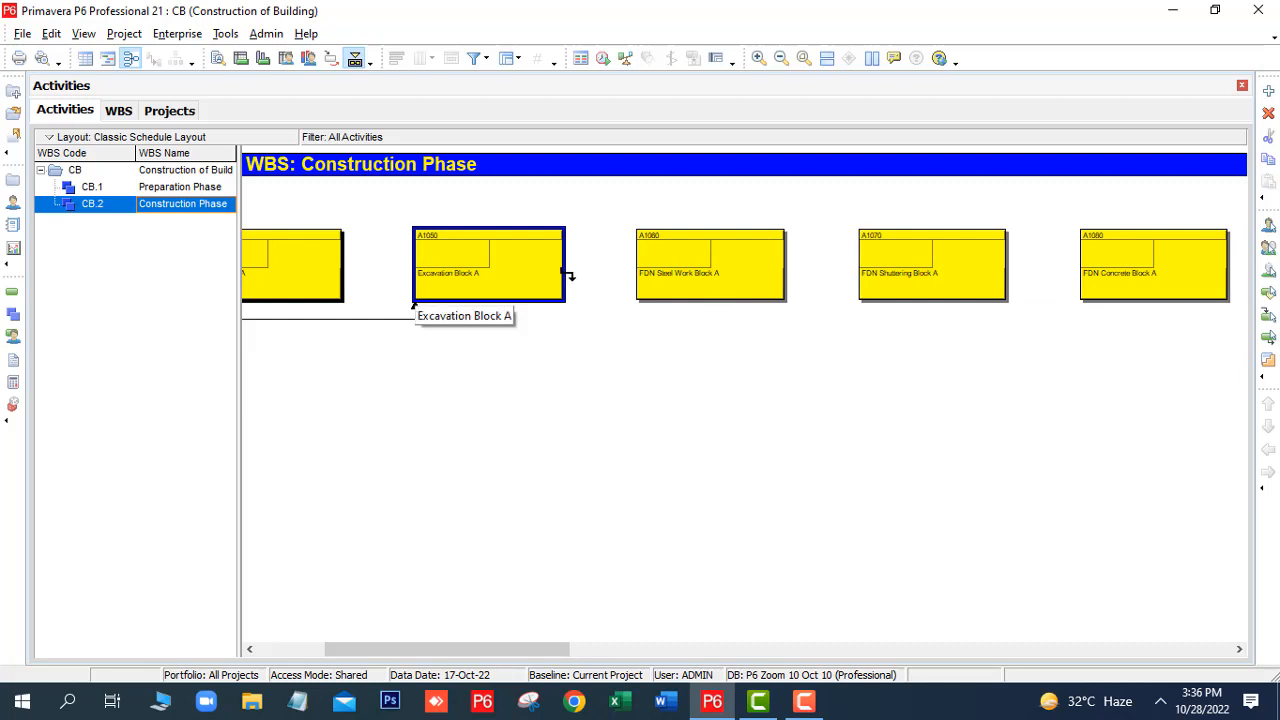
{"action": "left_click_drag", "start_coordinate": [567, 275], "coordinate": [910, 278]}
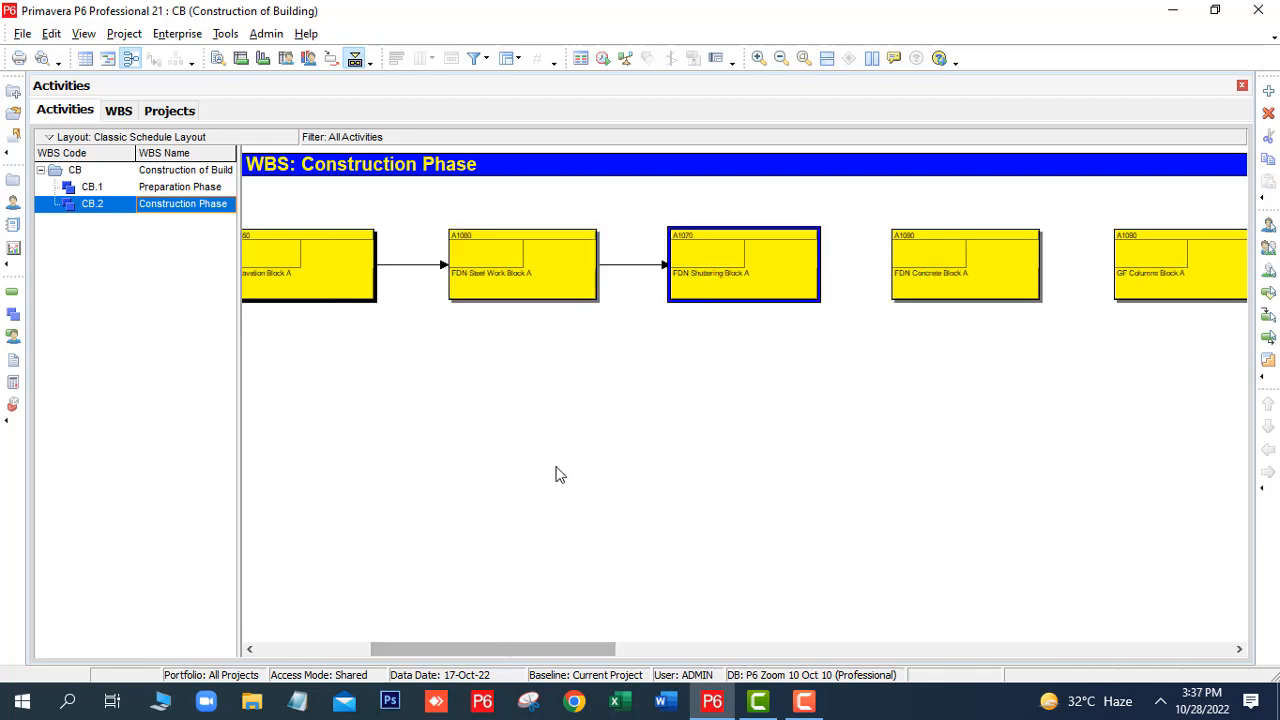
{"action": "right_click", "coordinate": [578, 350]}
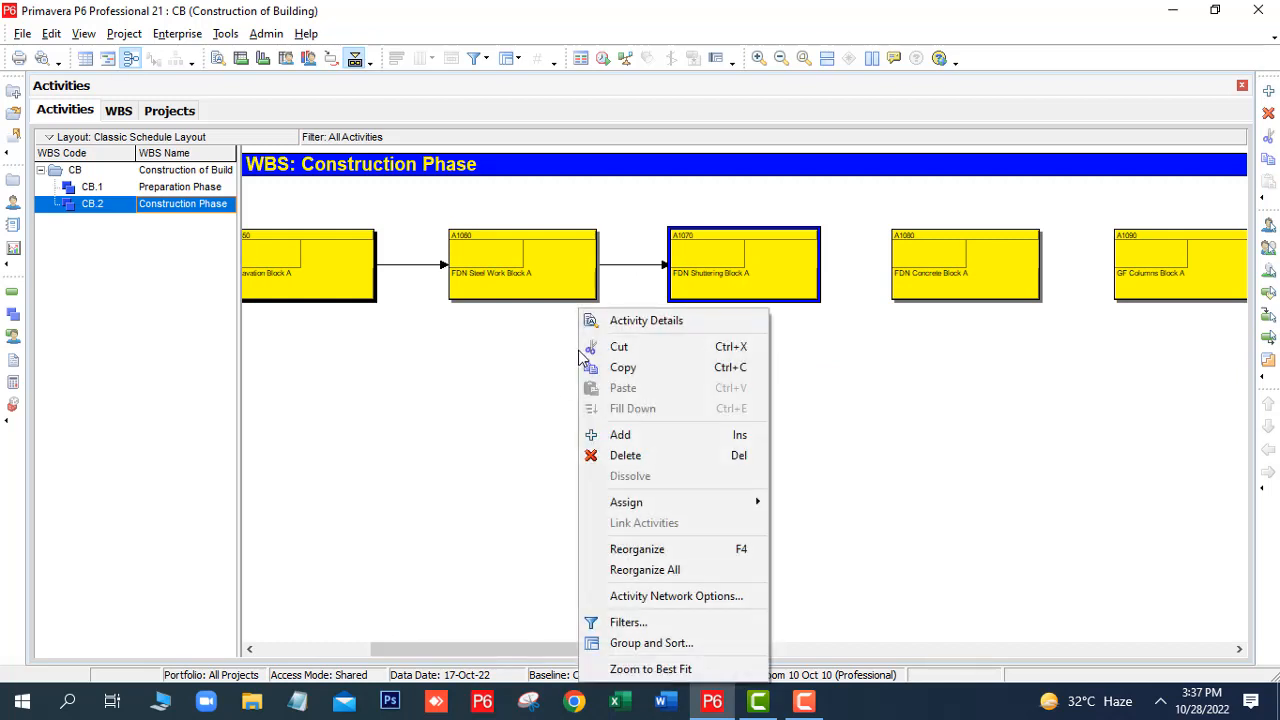
{"action": "left_click", "coordinate": [673, 569]}
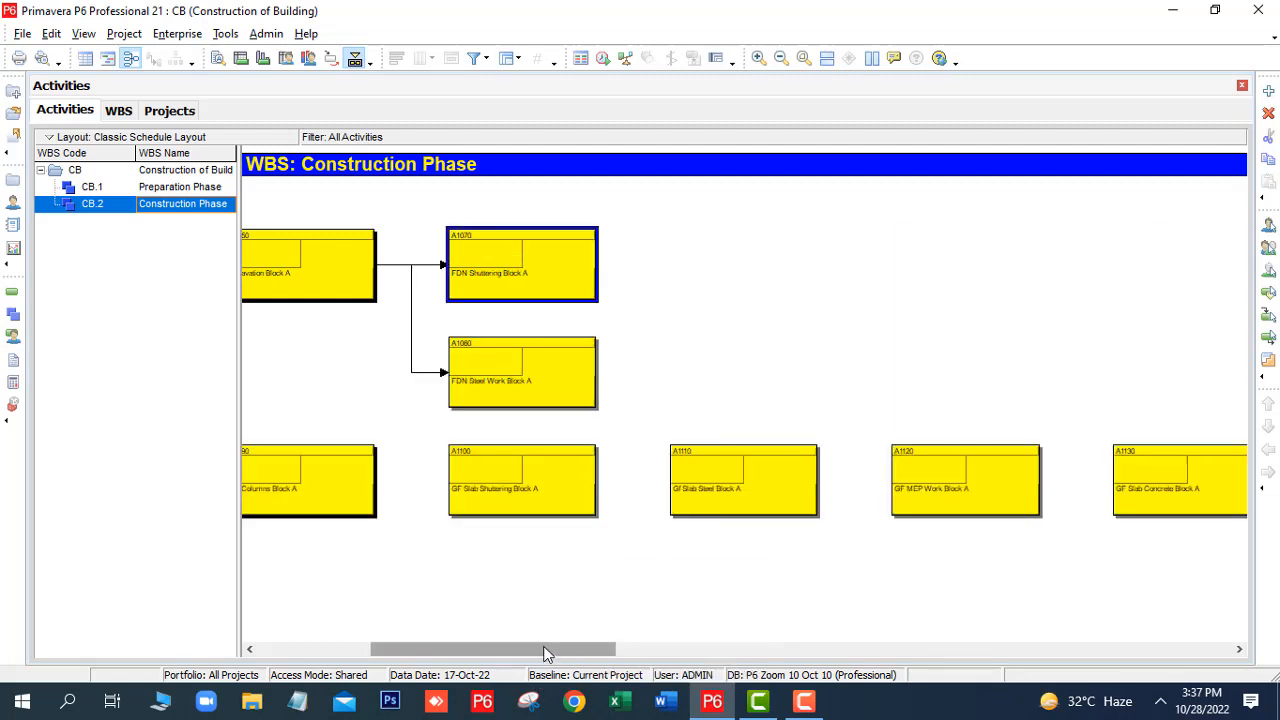
- Link FDN Shuttering Block A and FDN Steel Work Block A finish-to-start to FDN Concrete Block A, and reorganize the whole network
{"action": "left_click_drag", "start_coordinate": [546, 650], "coordinate": [443, 650]}
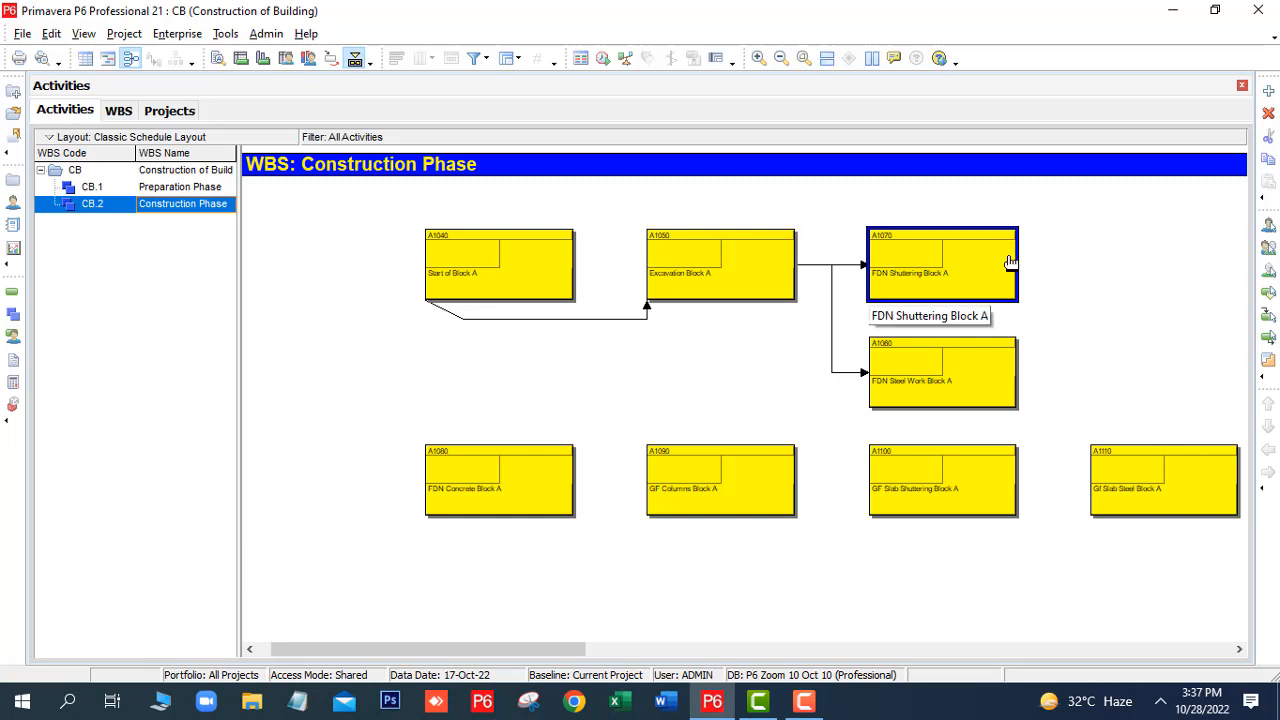
{"action": "left_click_drag", "start_coordinate": [963, 285], "coordinate": [471, 460]}
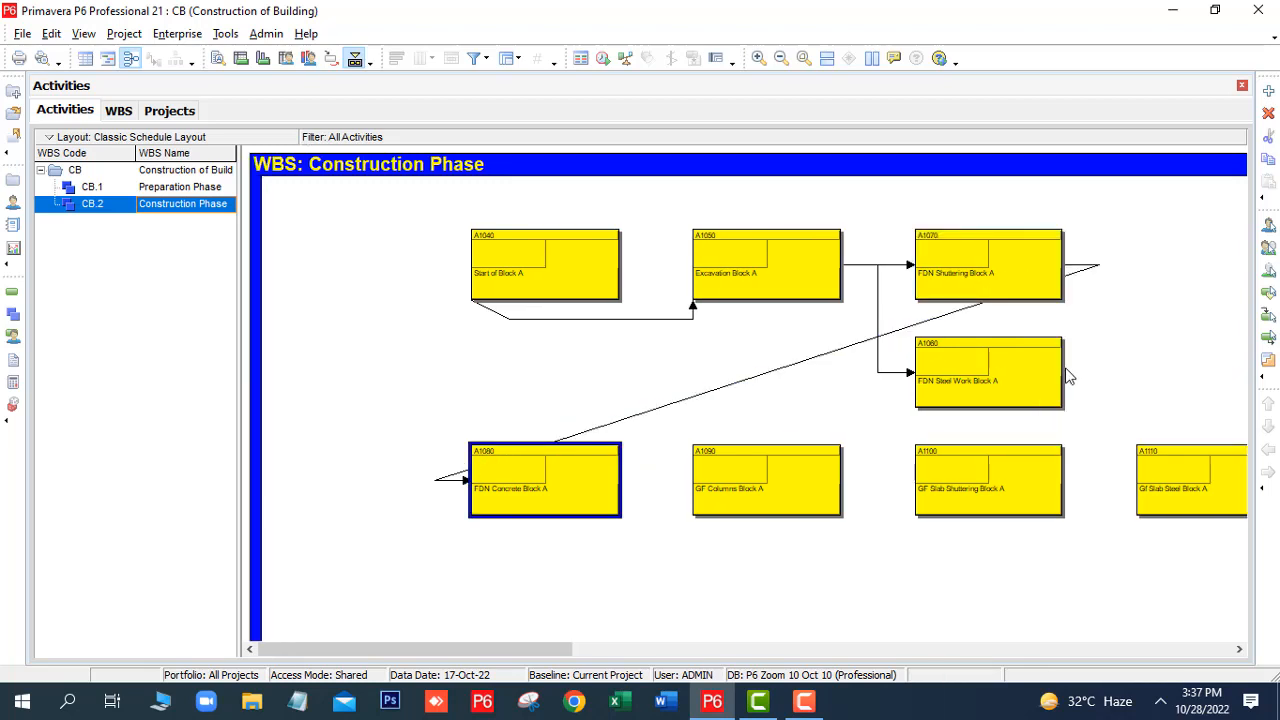
{"action": "mouse_move", "coordinate": [1060, 376]}
{"action": "left_mouse_down"}
{"action": "mouse_move", "coordinate": [731, 486]}
{"action": "mouse_move", "coordinate": [600, 516]}
{"action": "mouse_move", "coordinate": [502, 517]}
{"action": "left_mouse_up"}
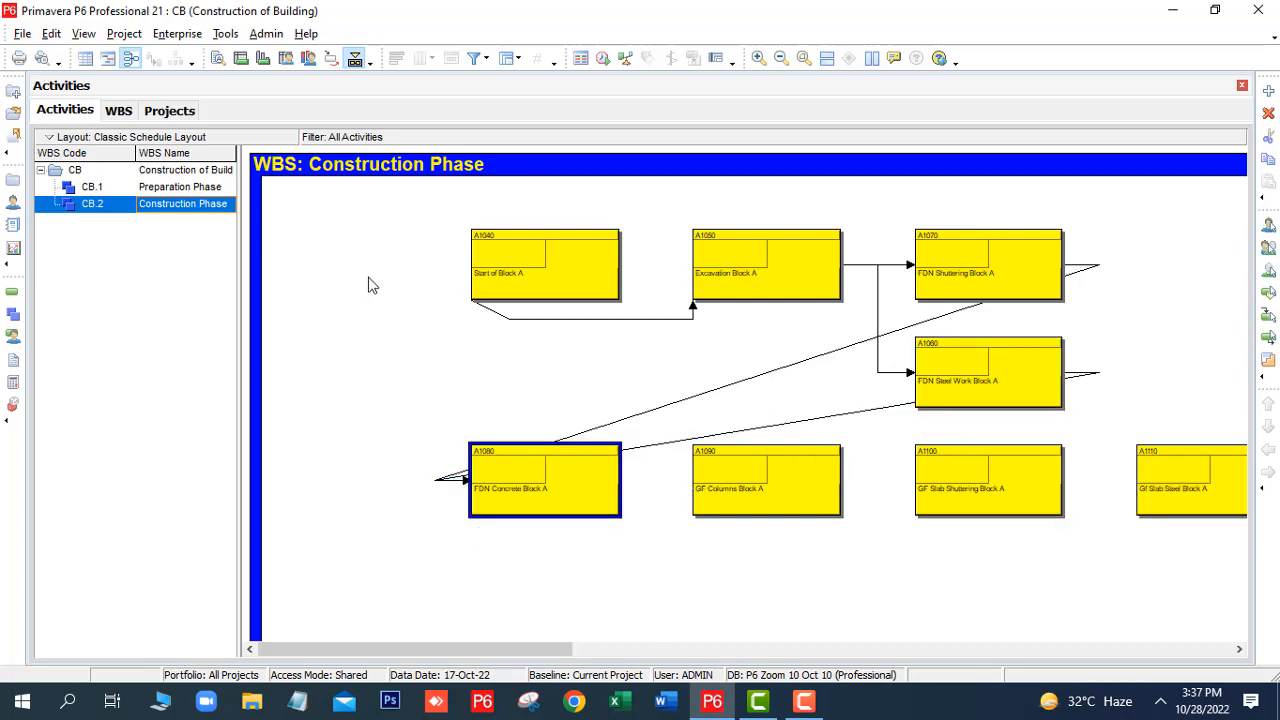
{"action": "right_click", "coordinate": [350, 390]}
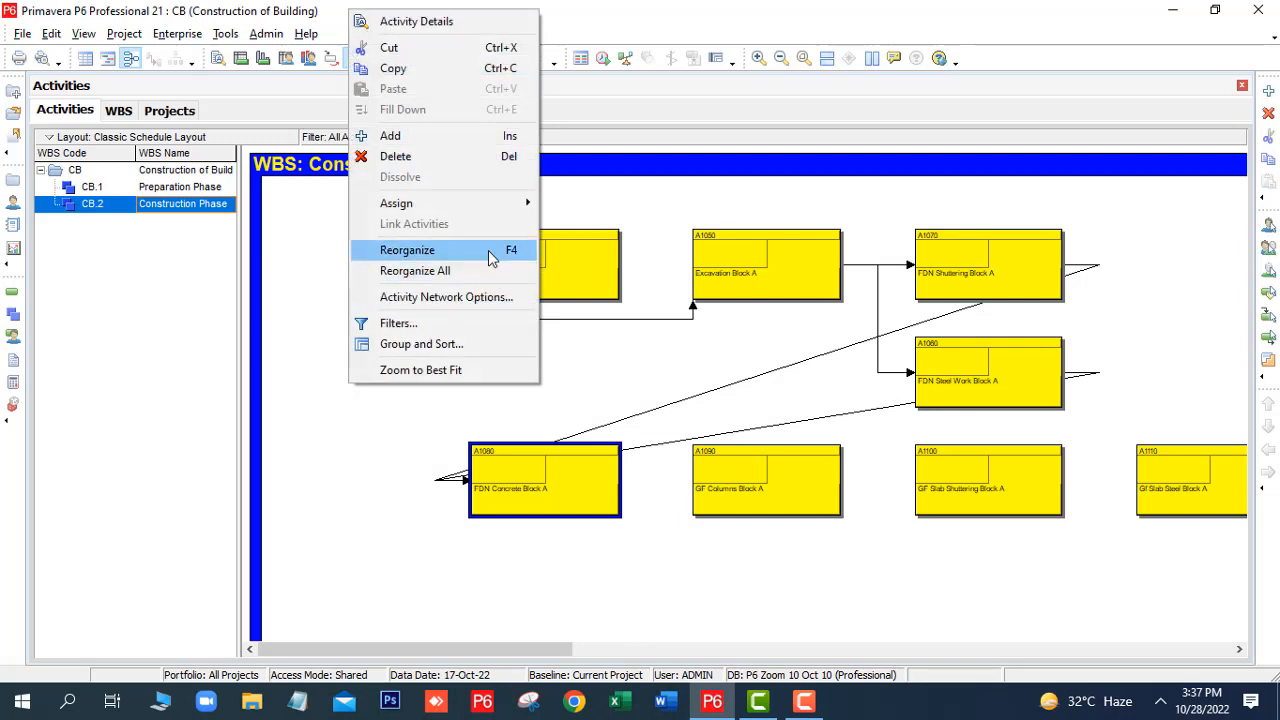
{"action": "left_click", "coordinate": [420, 278]}
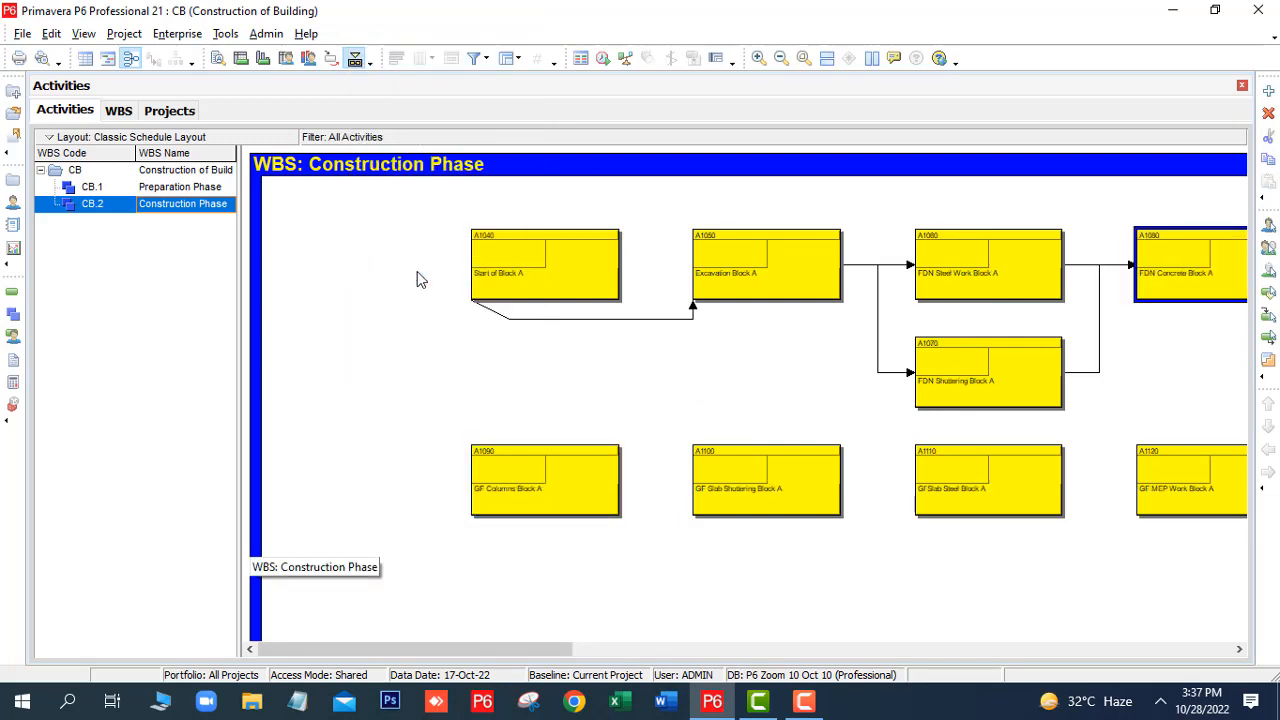
- Switch the top layout back to the Gantt Chart
{"action": "left_click", "coordinate": [83, 36]}
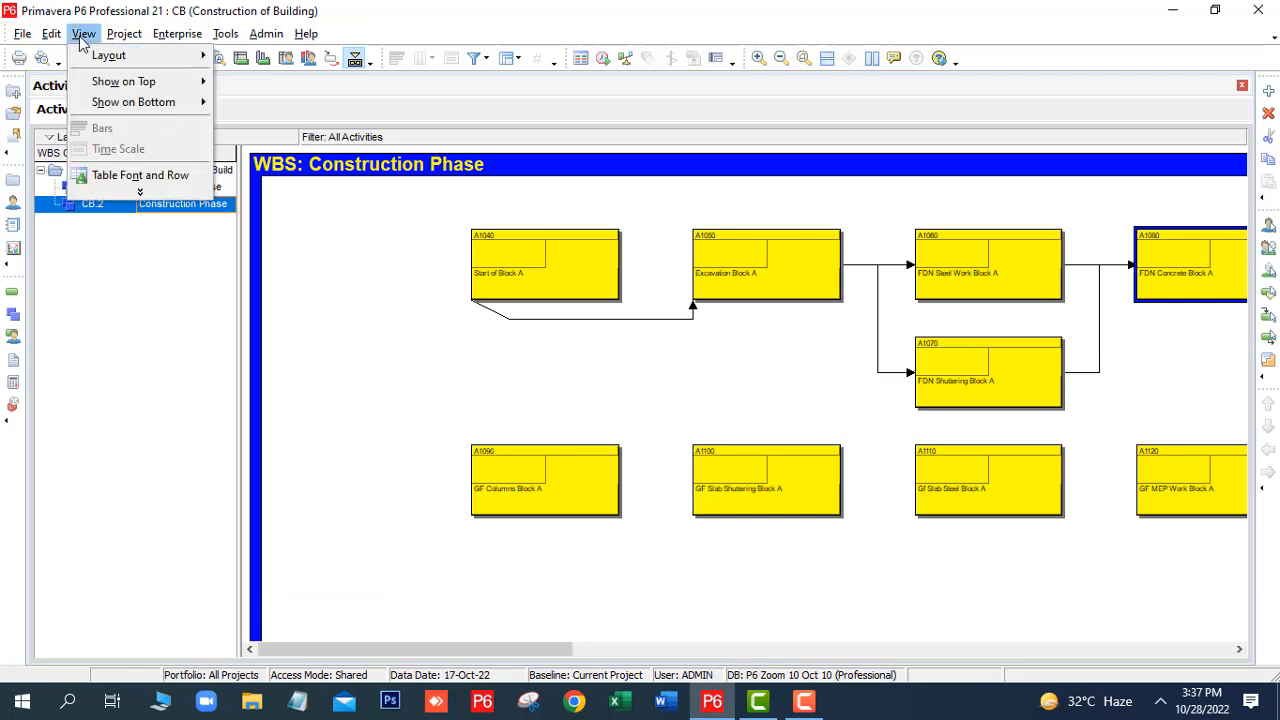
{"action": "mouse_move", "coordinate": [102, 84]}
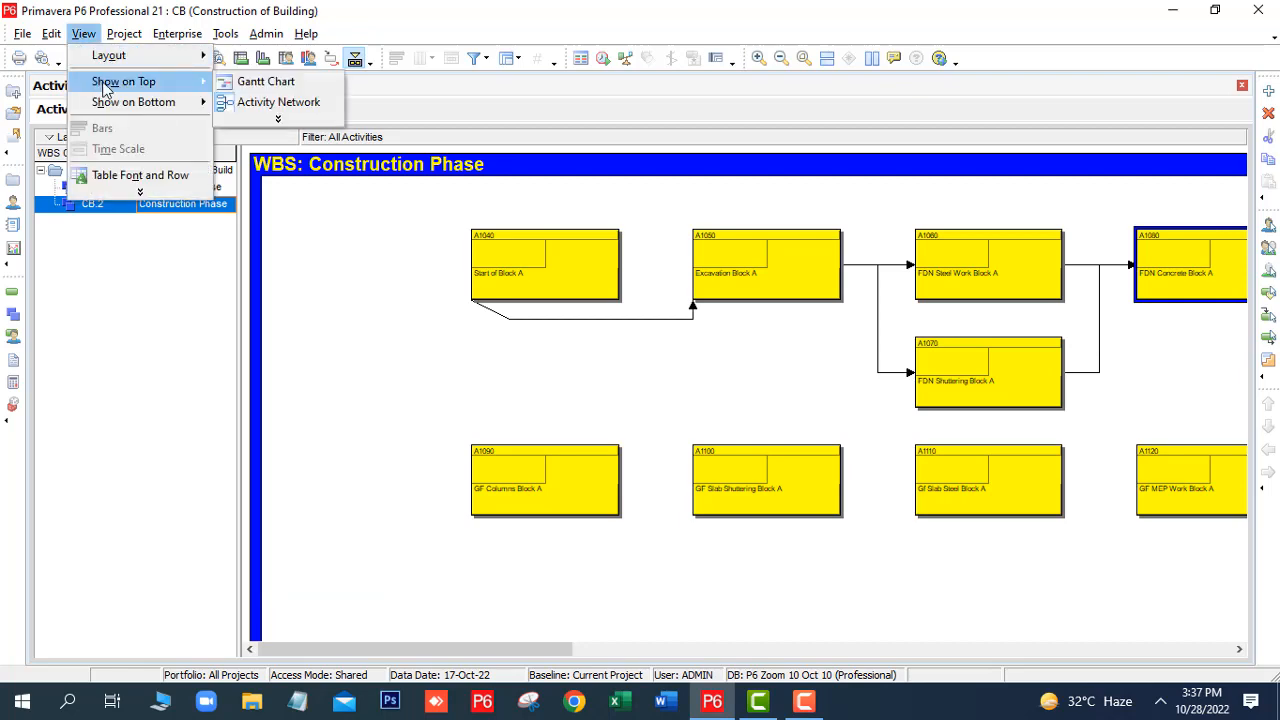
{"action": "left_click", "coordinate": [281, 86]}
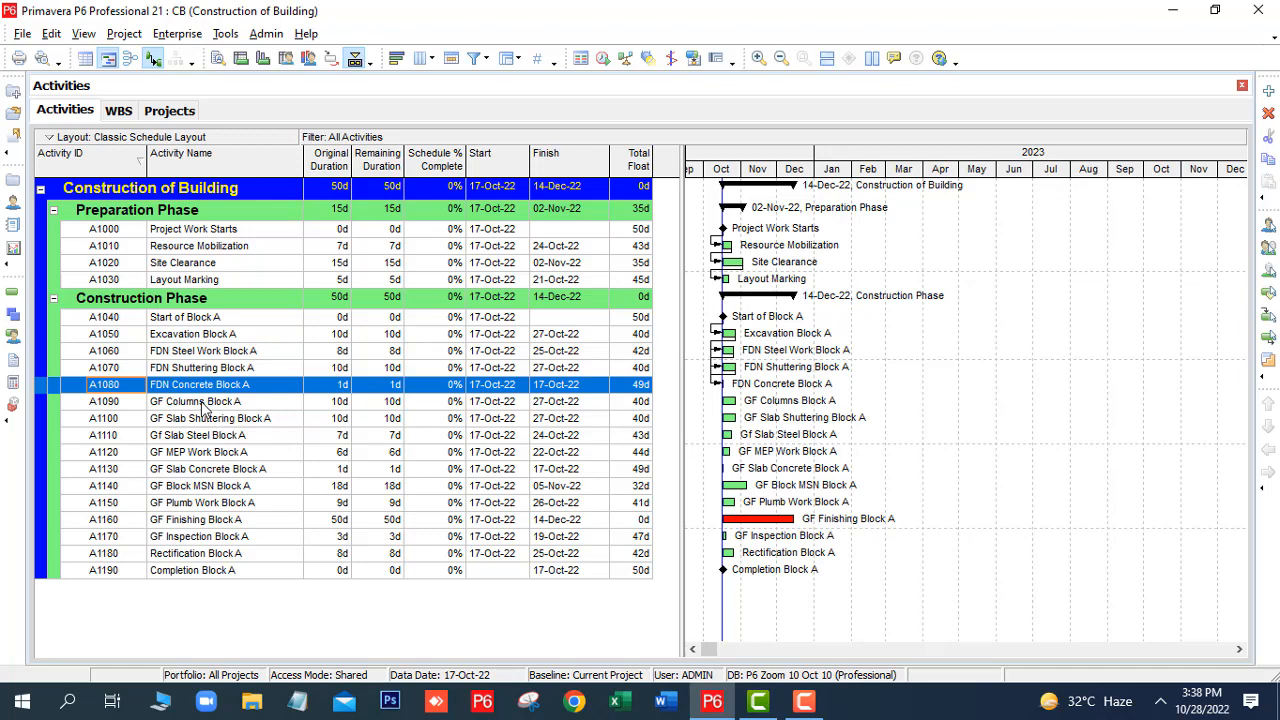
- Link the activities FDN Concrete Block A (A1080) and GF Columns Block A (A1090) from the activity table
{"action": "left_click", "coordinate": [203, 403], "text": "shift"}
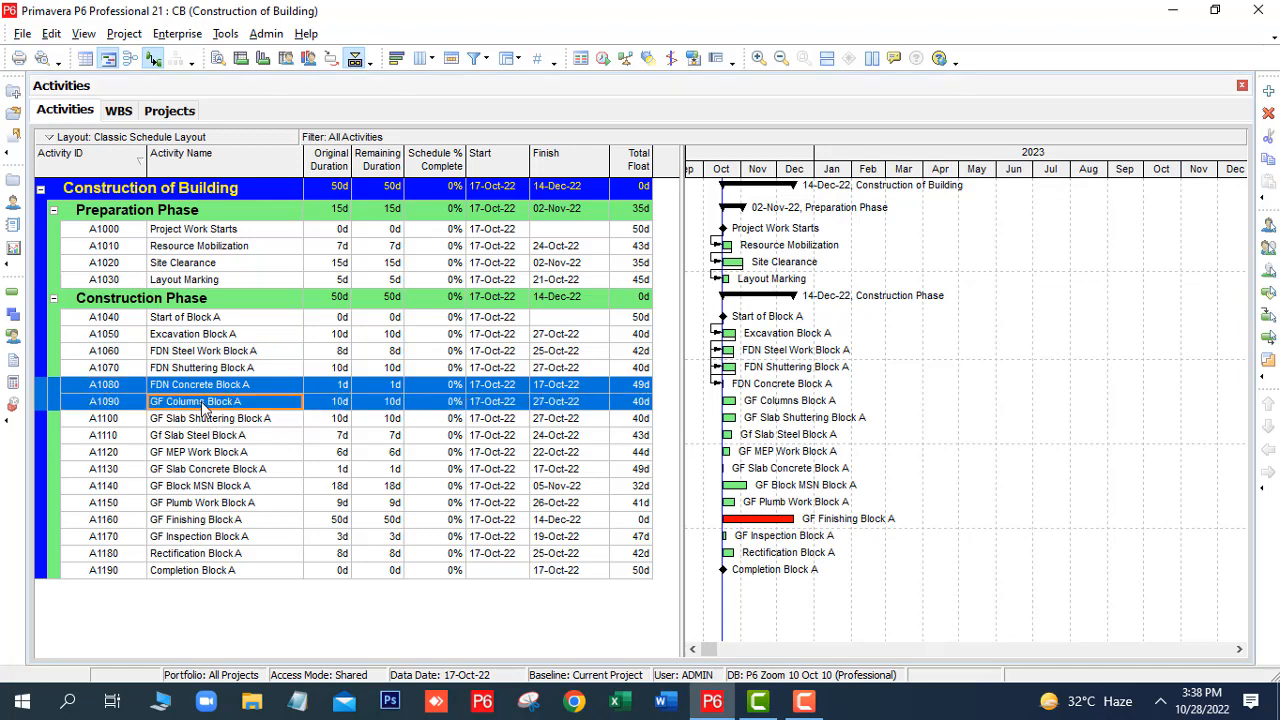
{"action": "left_click", "coordinate": [55, 40]}
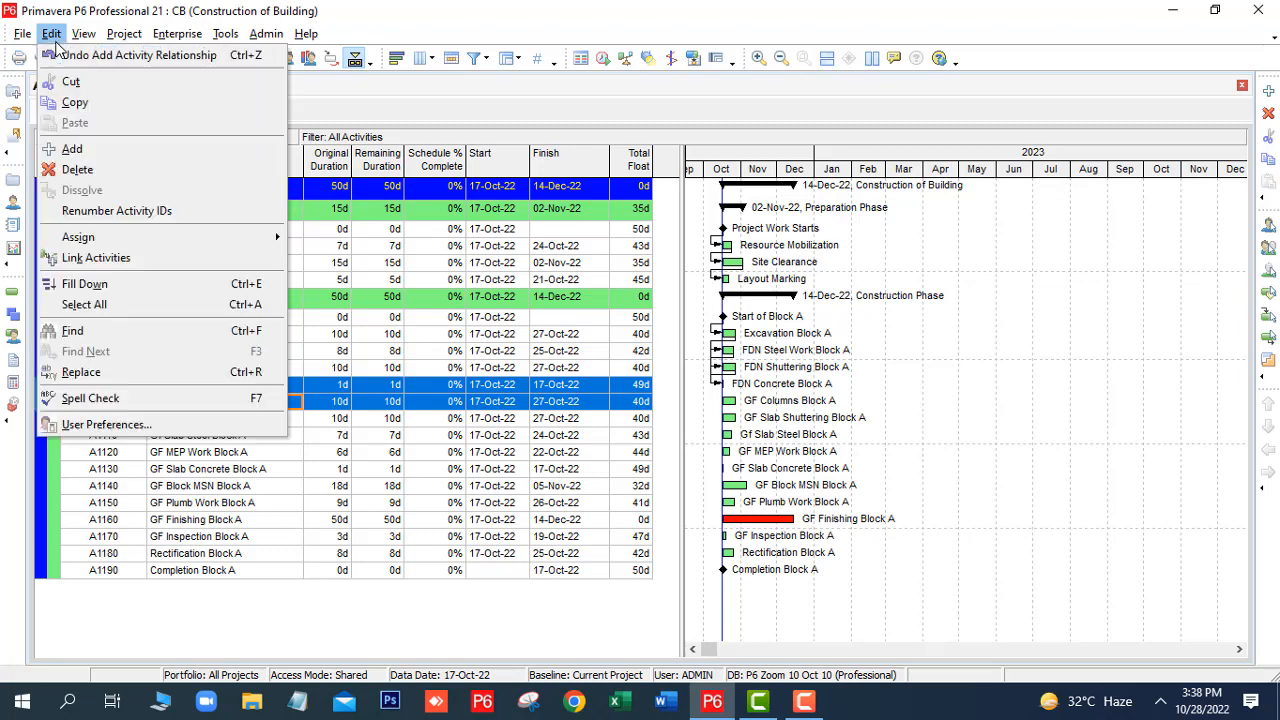
{"action": "left_click", "coordinate": [128, 259]}
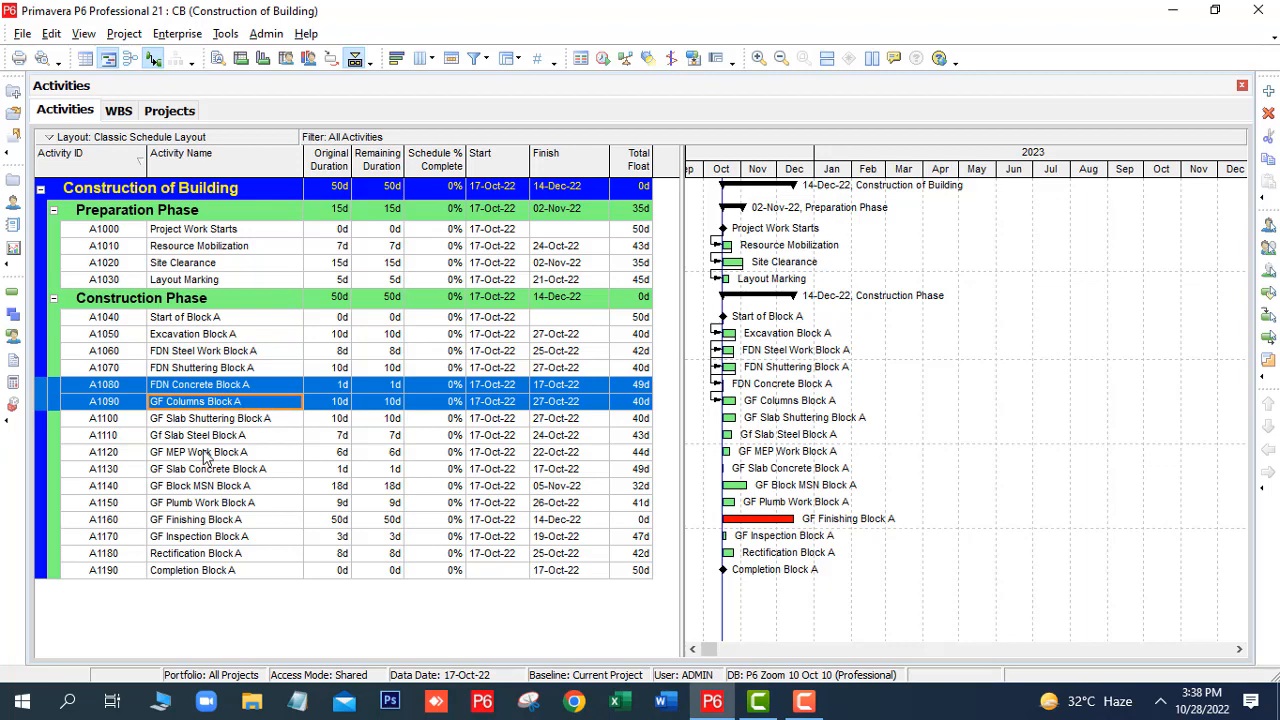
- Link the activities GF Columns Block A (A1090) and GF Slab Shuttering Block A (A1100) from the activity table
{"action": "left_click", "coordinate": [139, 400]}
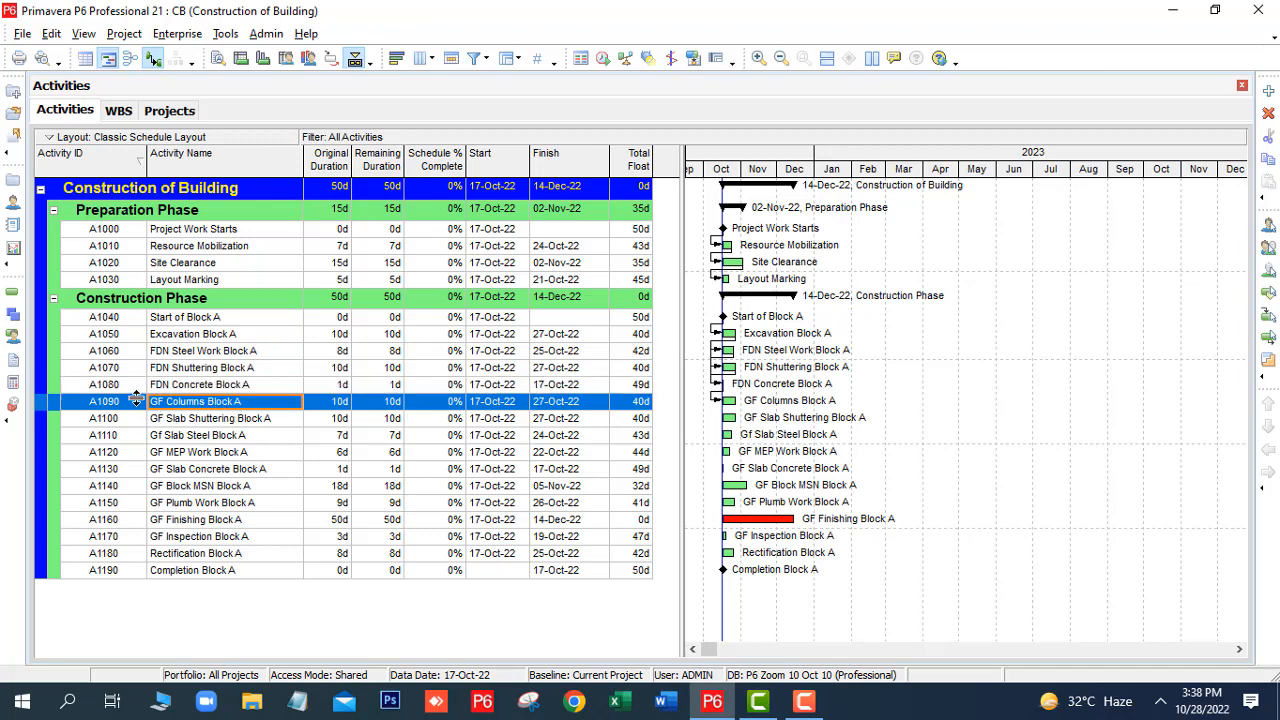
{"action": "left_click", "coordinate": [184, 419], "text": "shift"}
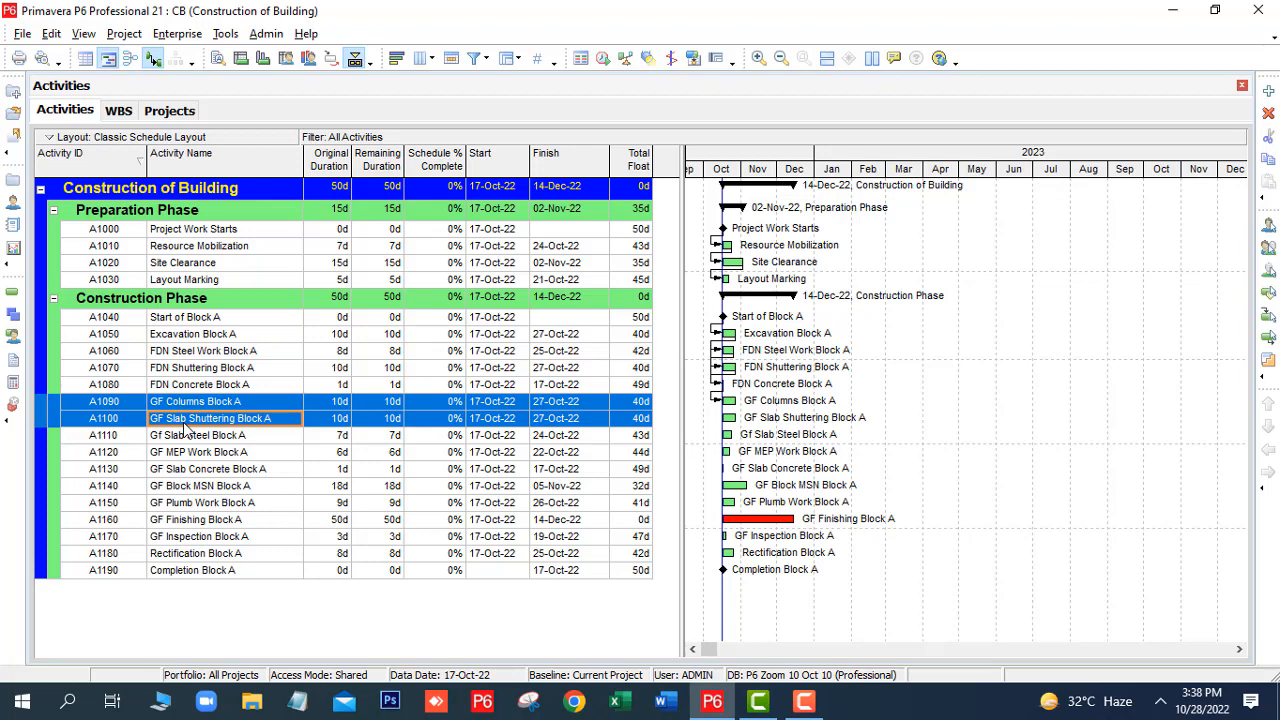
{"action": "right_click", "coordinate": [185, 425]}
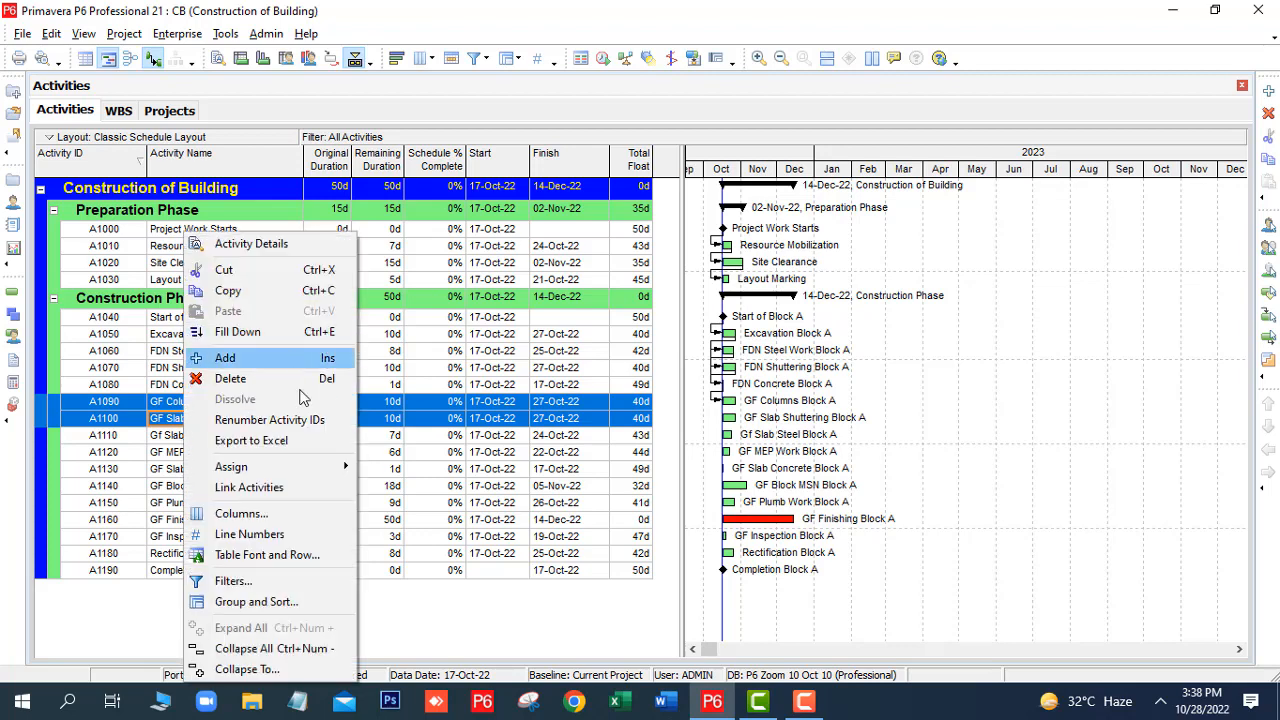
{"action": "left_click", "coordinate": [279, 493]}
- Link GF Columns Block A (A1090) to Gf Slab Steel Block A (A1110) from the activity table
{"action": "left_click", "coordinate": [208, 403]}
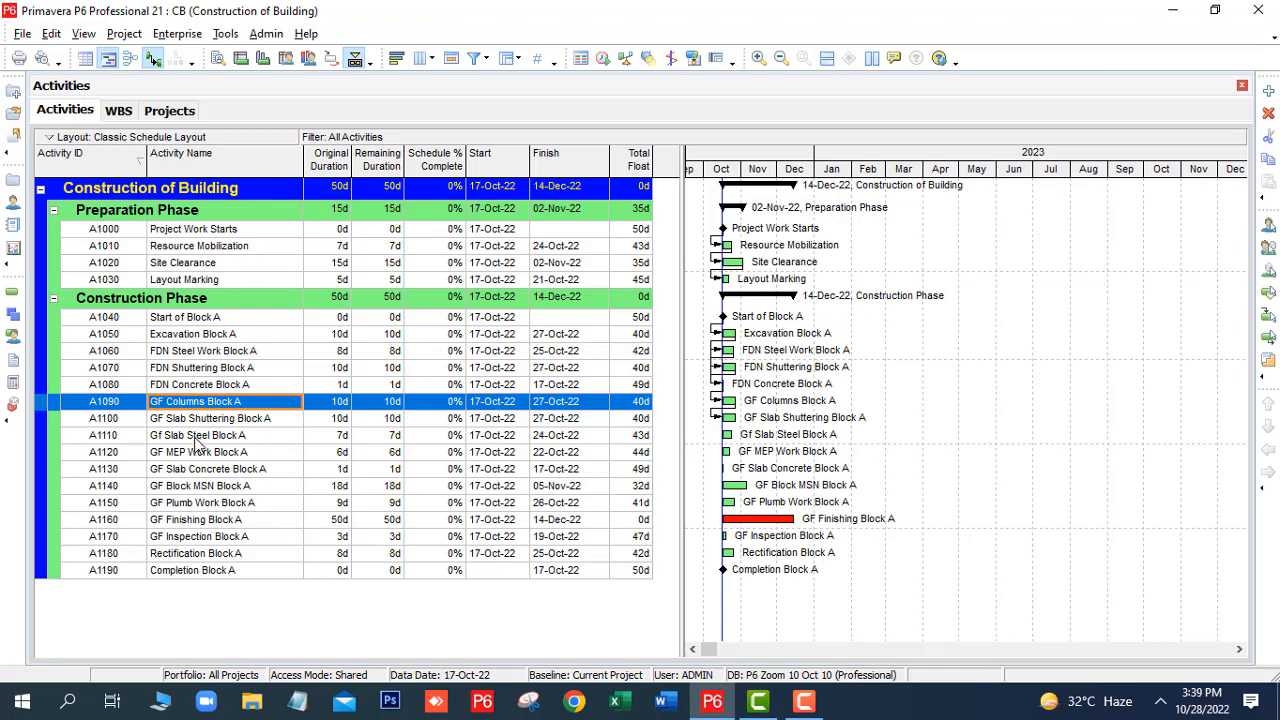
{"action": "left_click", "coordinate": [196, 440], "text": "ctrl"}
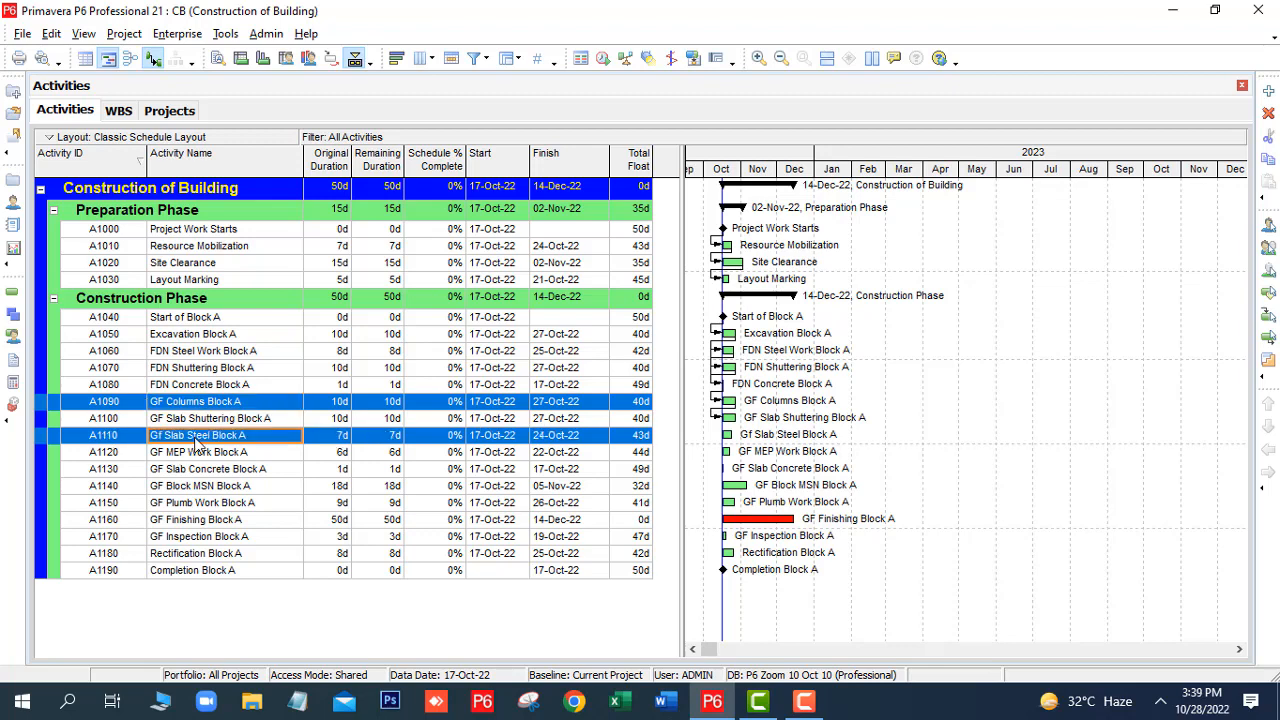
{"action": "left_click", "coordinate": [51, 33]}
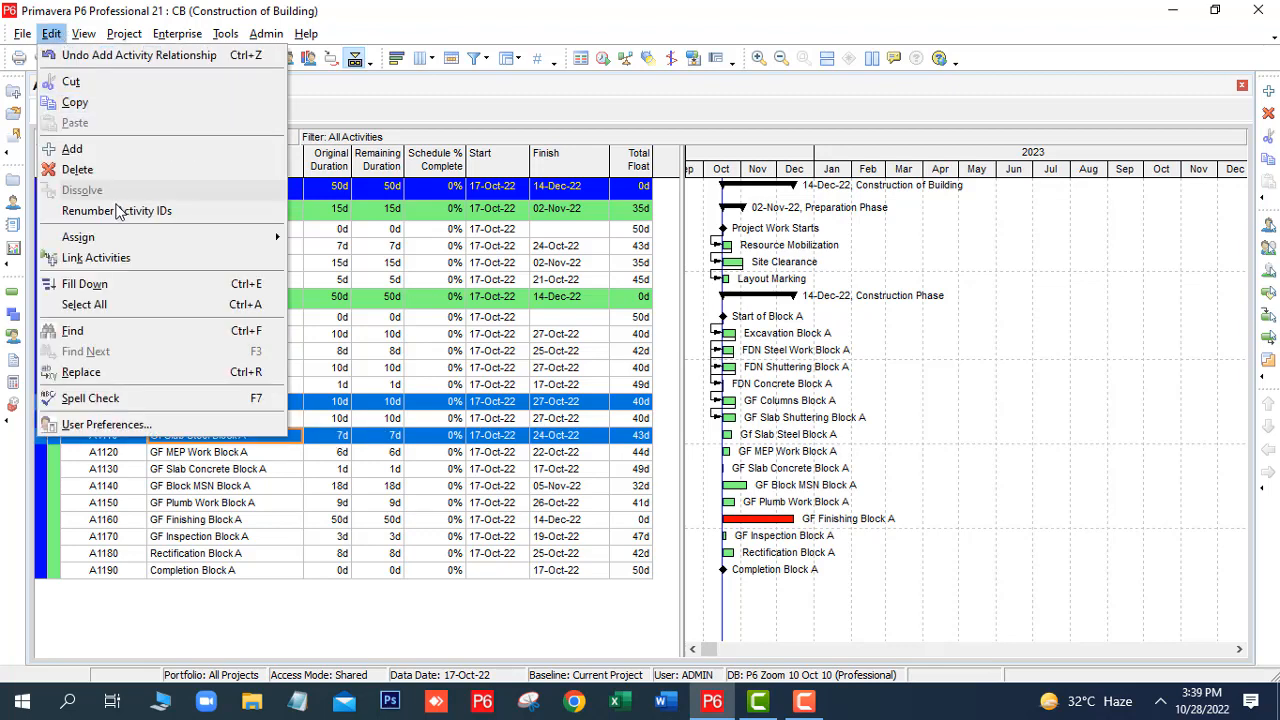
{"action": "left_click", "coordinate": [98, 258]}
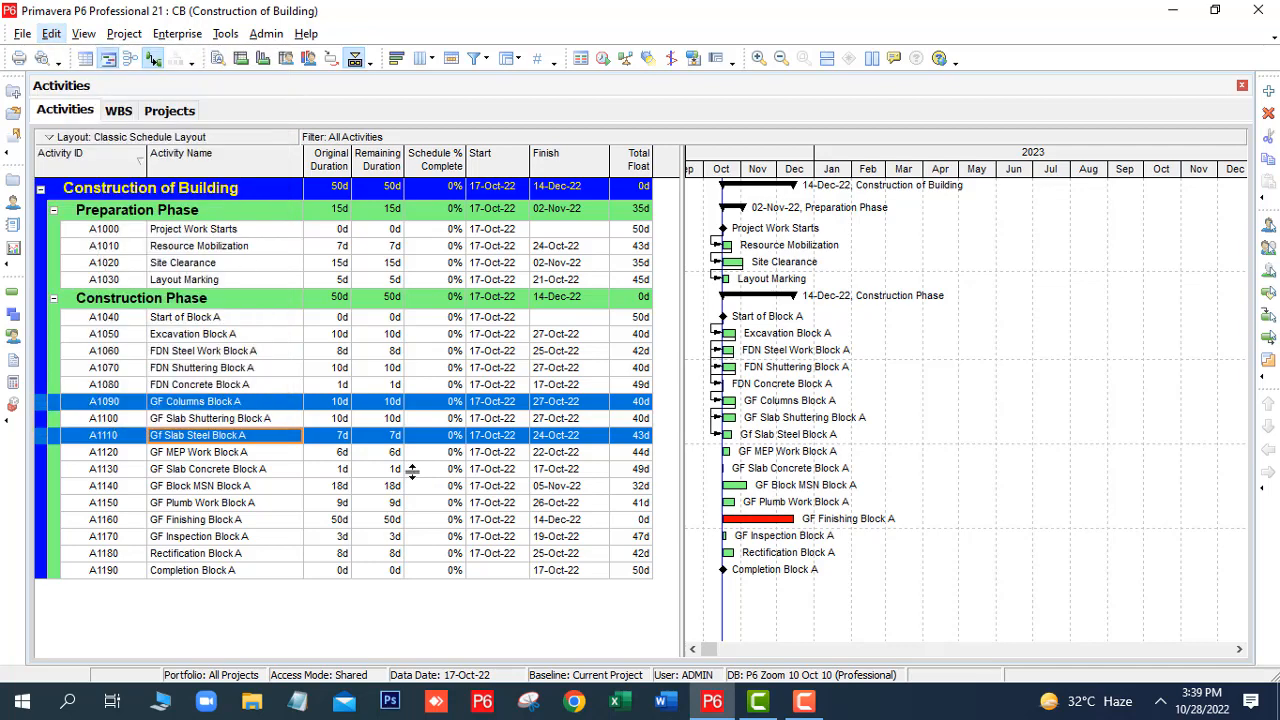
- Link GF Columns Block A (A1090) to GF MEP Work Block A (A1120) from the activity table
{"action": "left_click", "coordinate": [201, 405]}
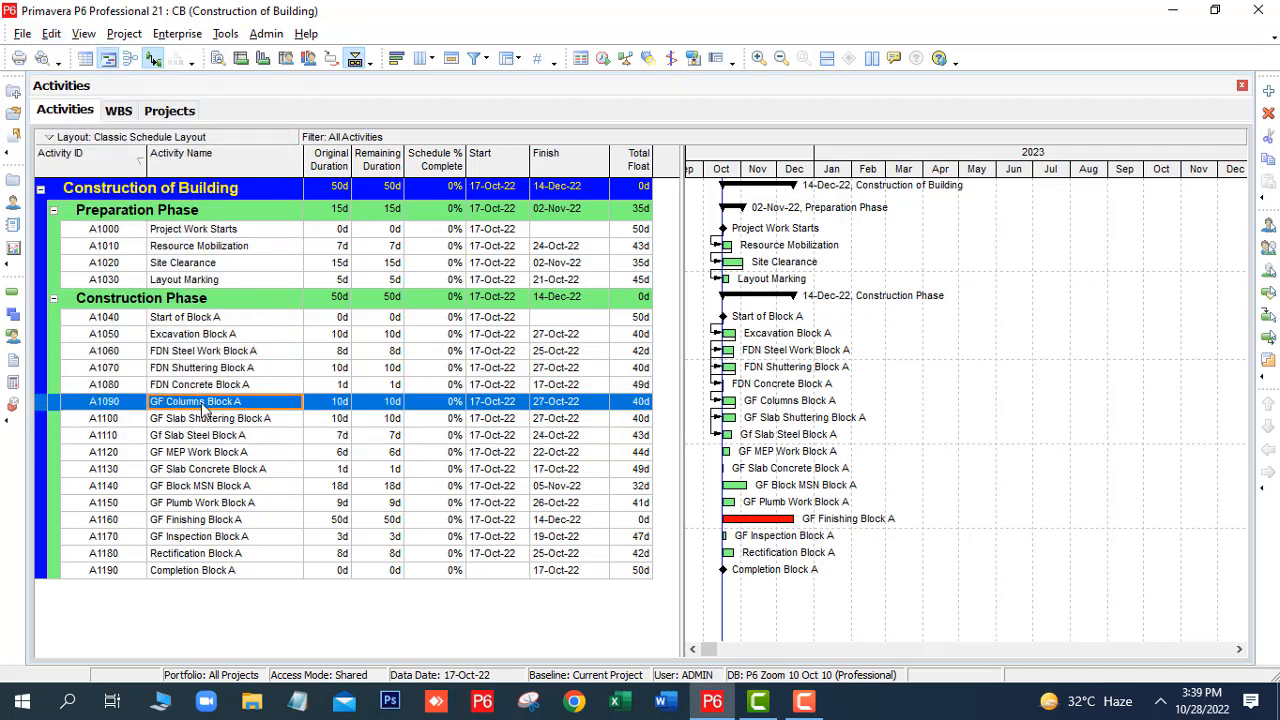
{"action": "left_click", "coordinate": [199, 454], "text": "ctrl"}
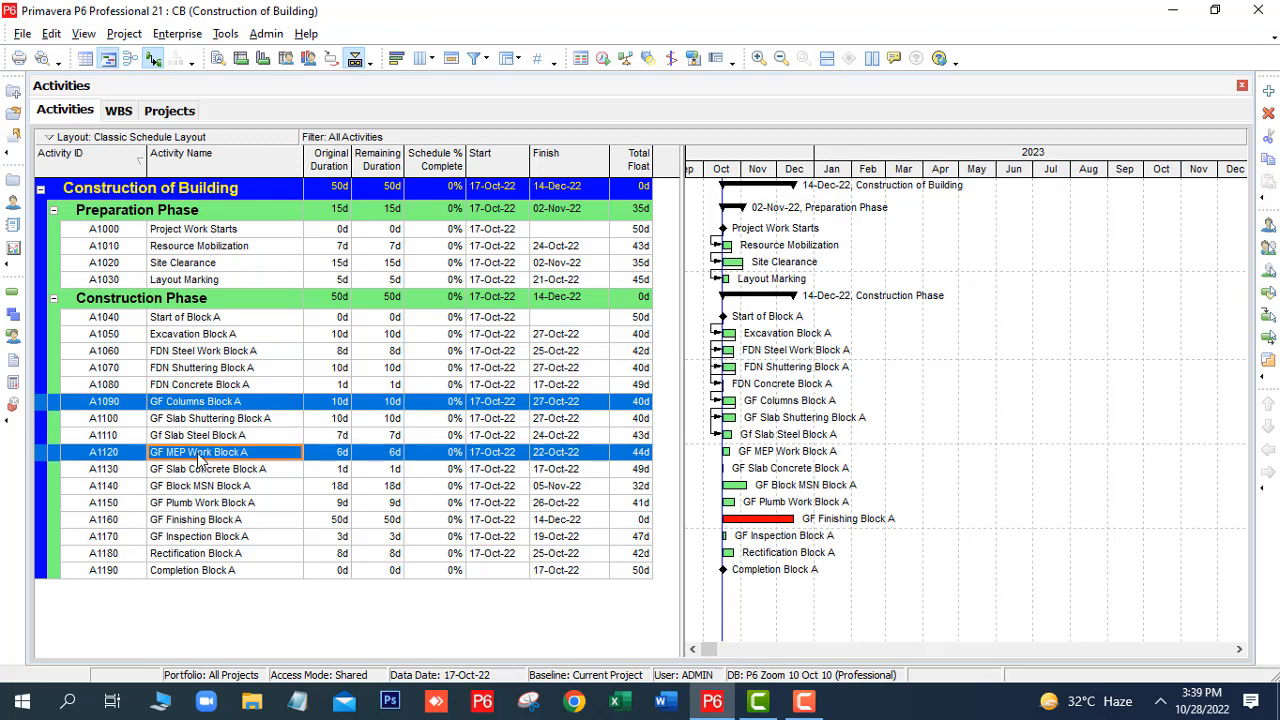
{"action": "left_click", "coordinate": [51, 33]}
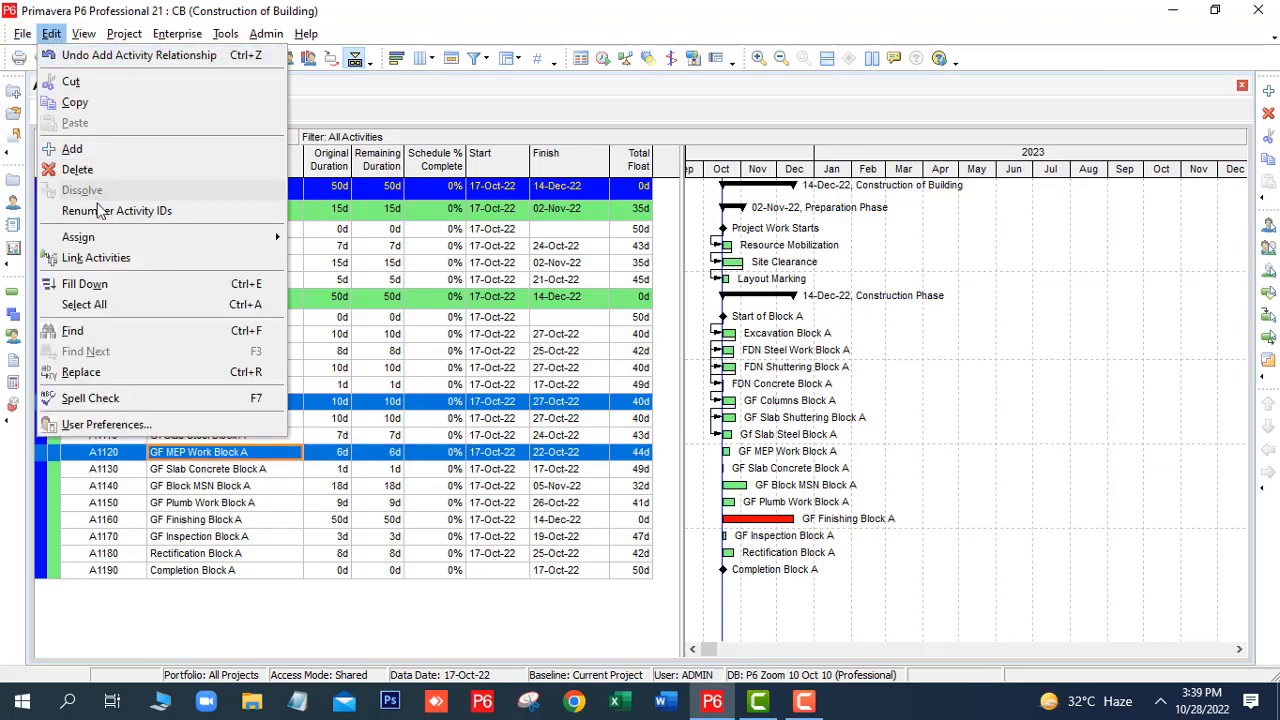
{"action": "left_click", "coordinate": [100, 262]}
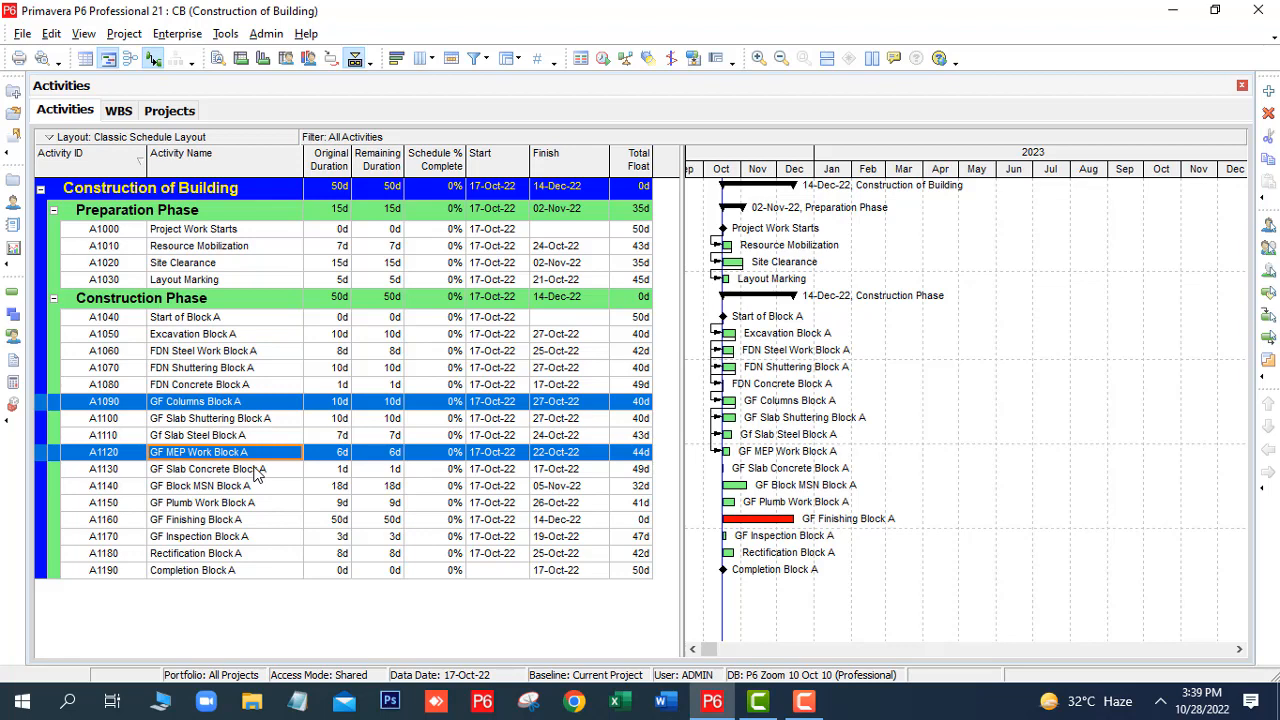
- Open the activity details of GF Slab Shuttering Block A (A1100) and show its relationships
{"action": "left_click", "coordinate": [227, 420]}
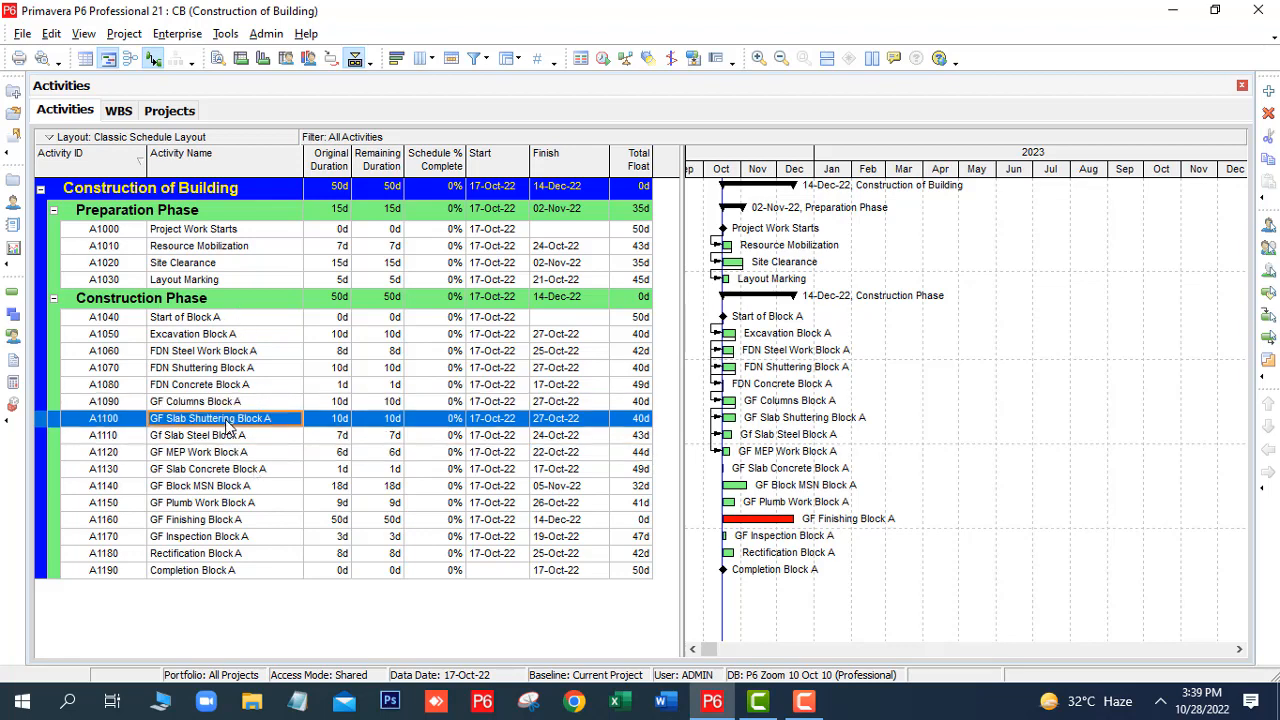
{"action": "right_click", "coordinate": [228, 426]}
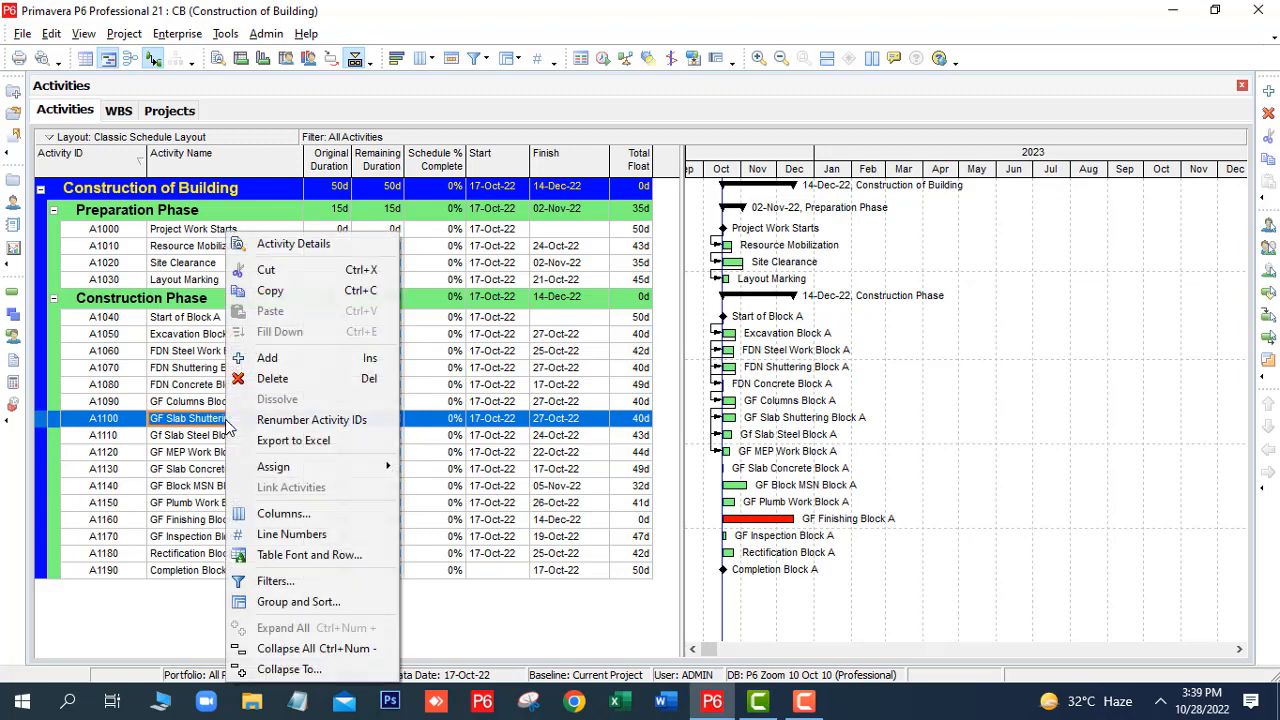
{"action": "left_click", "coordinate": [340, 247]}
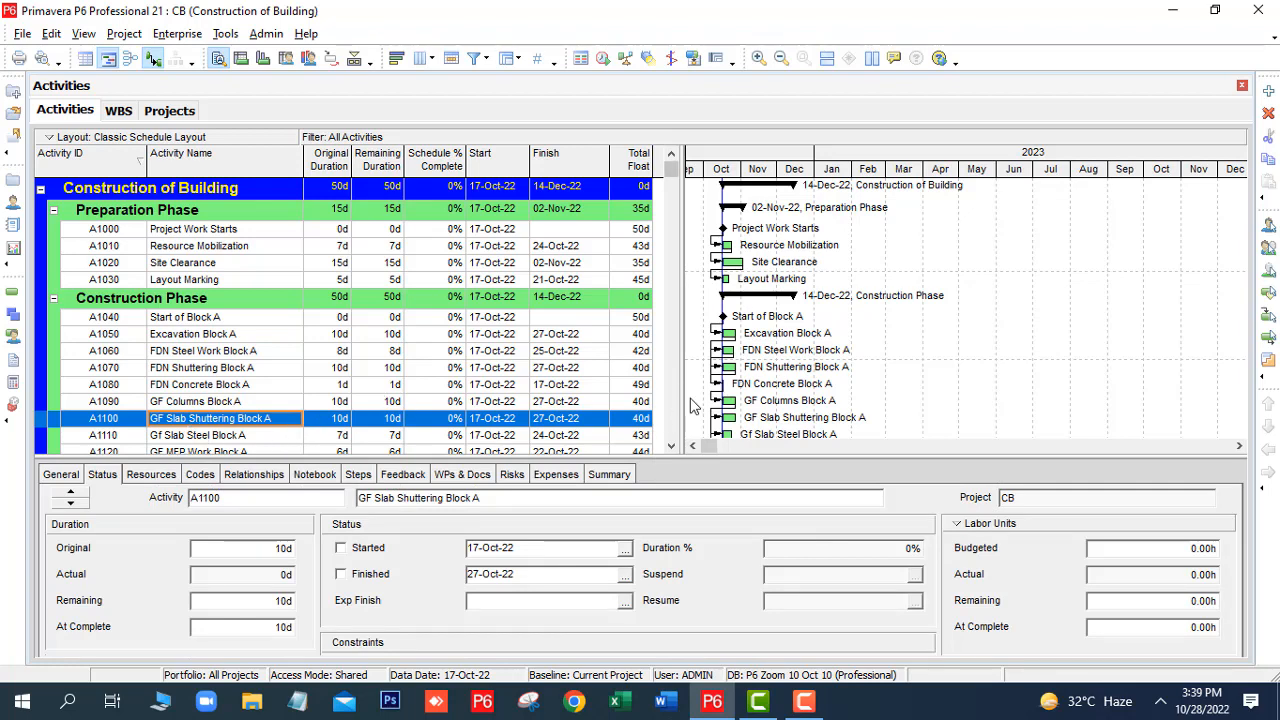
{"action": "left_click", "coordinate": [671, 447]}
{"action": "left_click", "coordinate": [671, 447]}
{"action": "left_click", "coordinate": [671, 447]}
{"action": "left_click", "coordinate": [671, 447]}
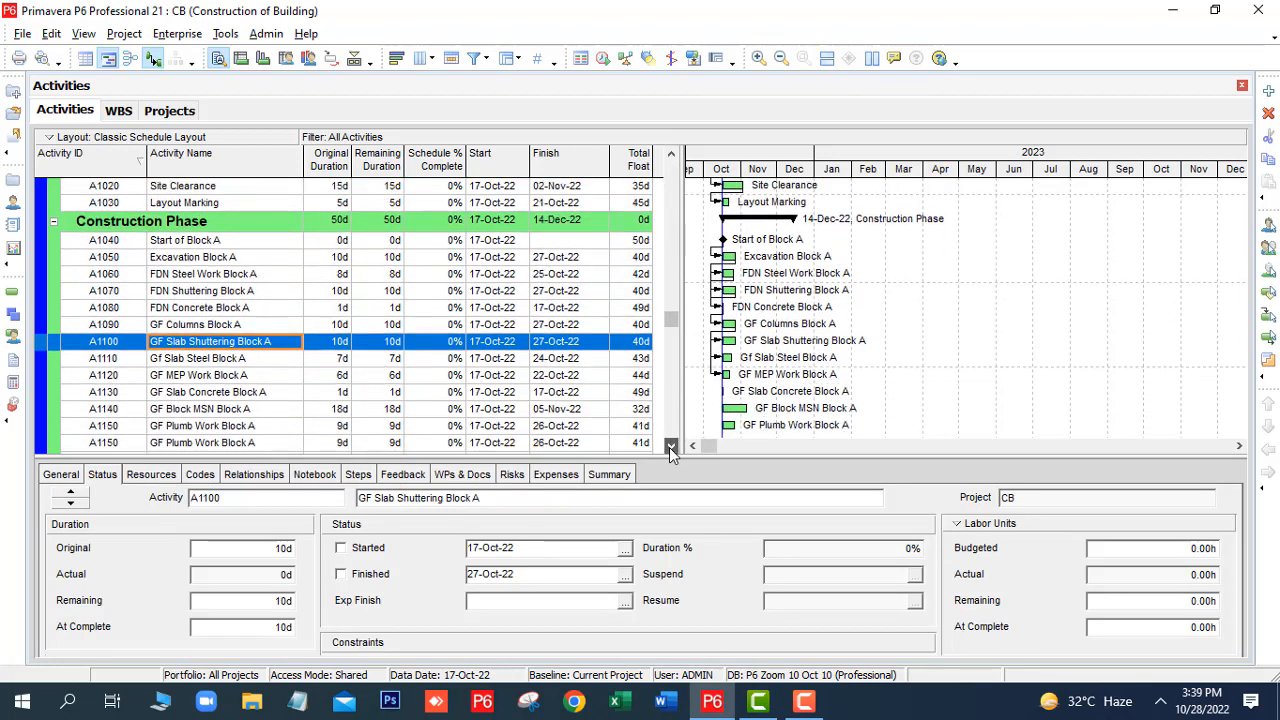
{"action": "left_click", "coordinate": [671, 447]}
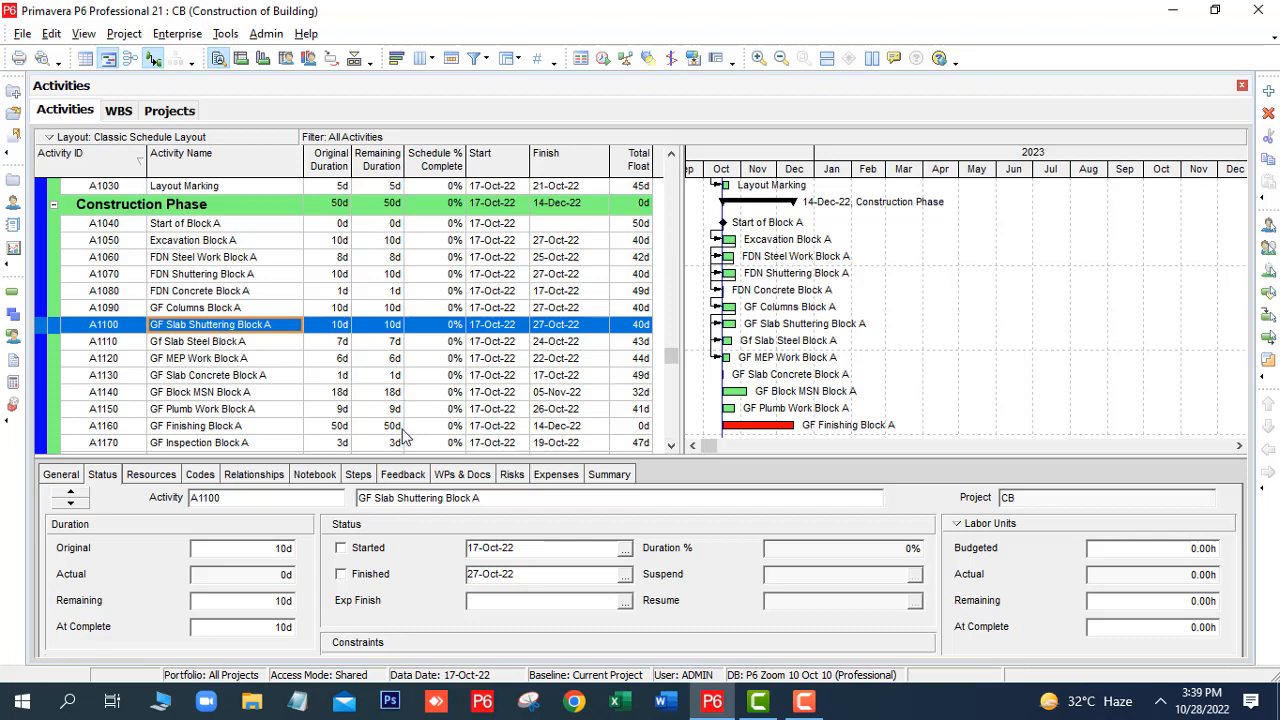
{"action": "left_click", "coordinate": [247, 479]}
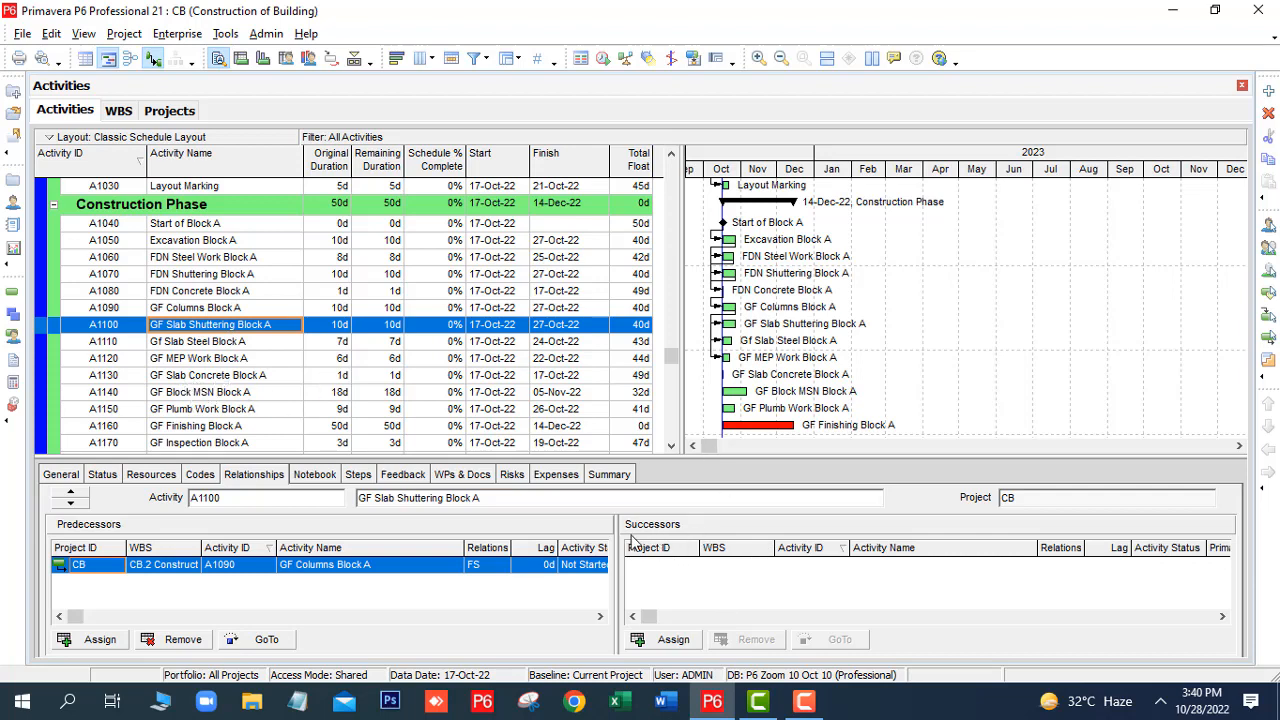
- Assign GF Slab Concrete Block A (A1130) as a successor of GF Slab Shuttering Block A
{"action": "left_click", "coordinate": [675, 640]}
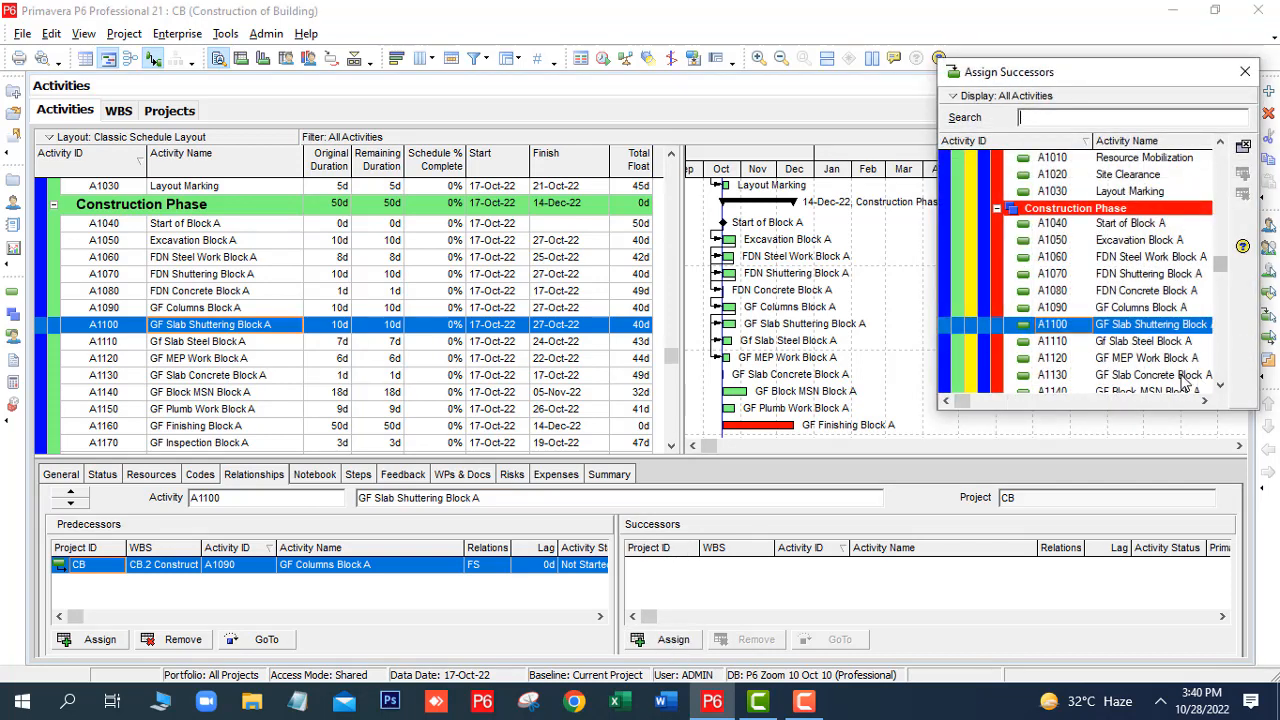
{"action": "left_click", "coordinate": [1152, 376]}
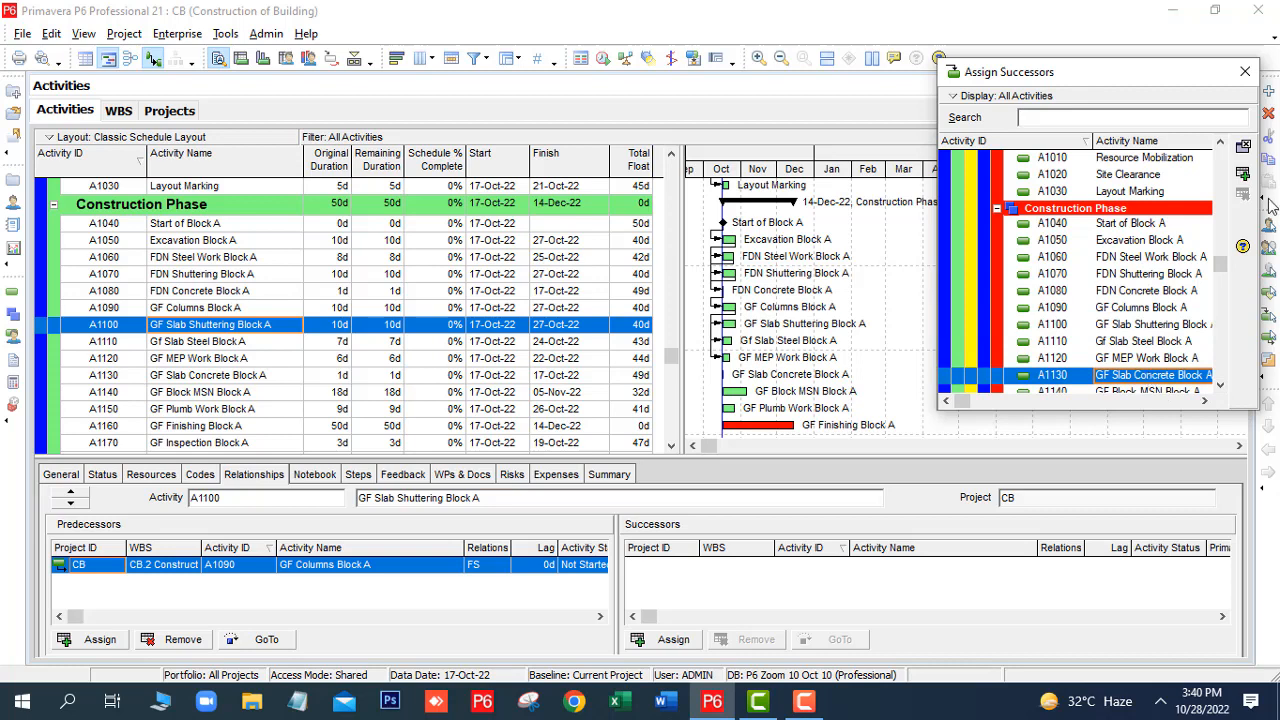
{"action": "left_click", "coordinate": [1245, 176]}
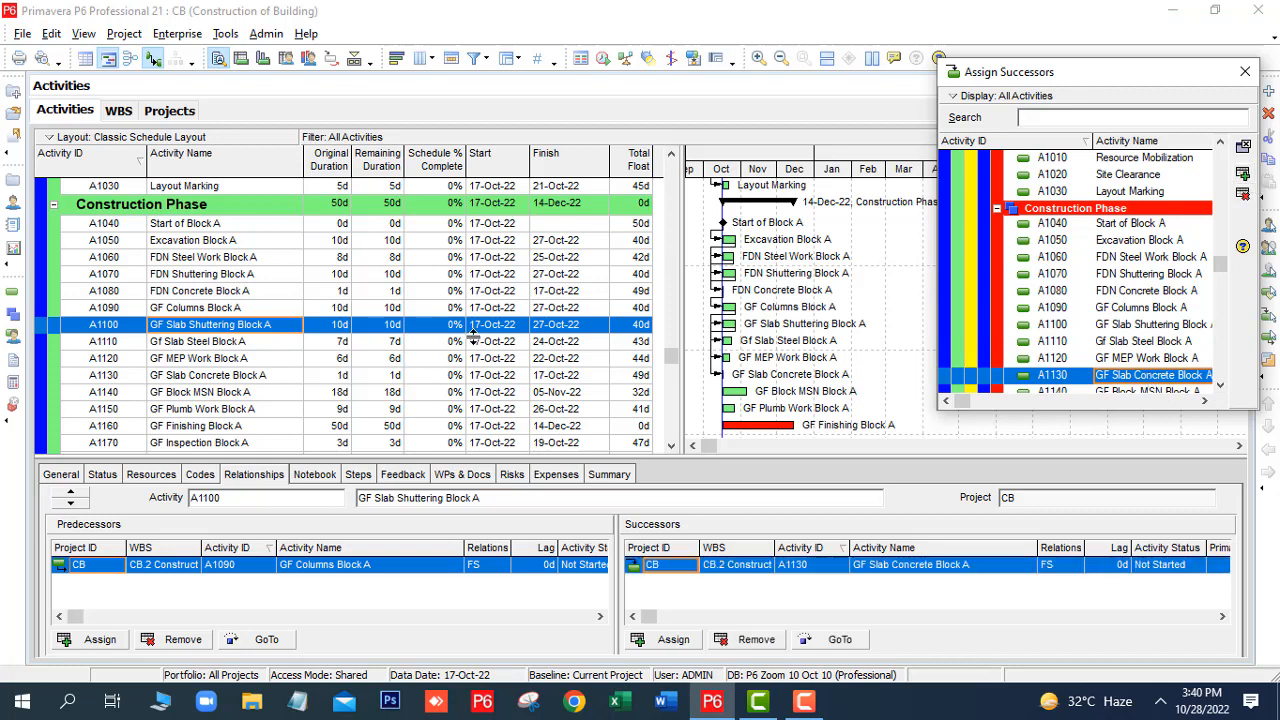
- Assign GF Slab Concrete Block A (A1130) as successor of both Gf Slab Steel Block A (A1110) and GF MEP Work Block A (A1120)
{"action": "left_click", "coordinate": [206, 346]}
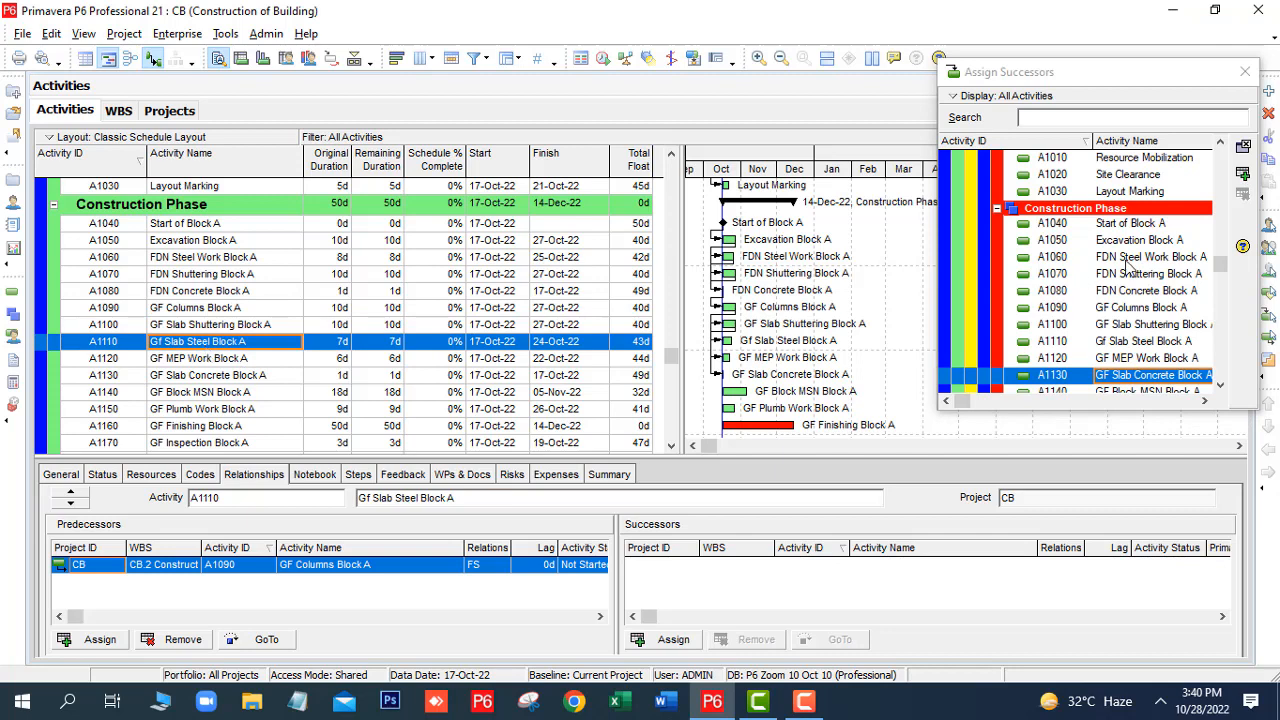
{"action": "left_click", "coordinate": [1220, 386]}
{"action": "left_click", "coordinate": [1220, 386]}
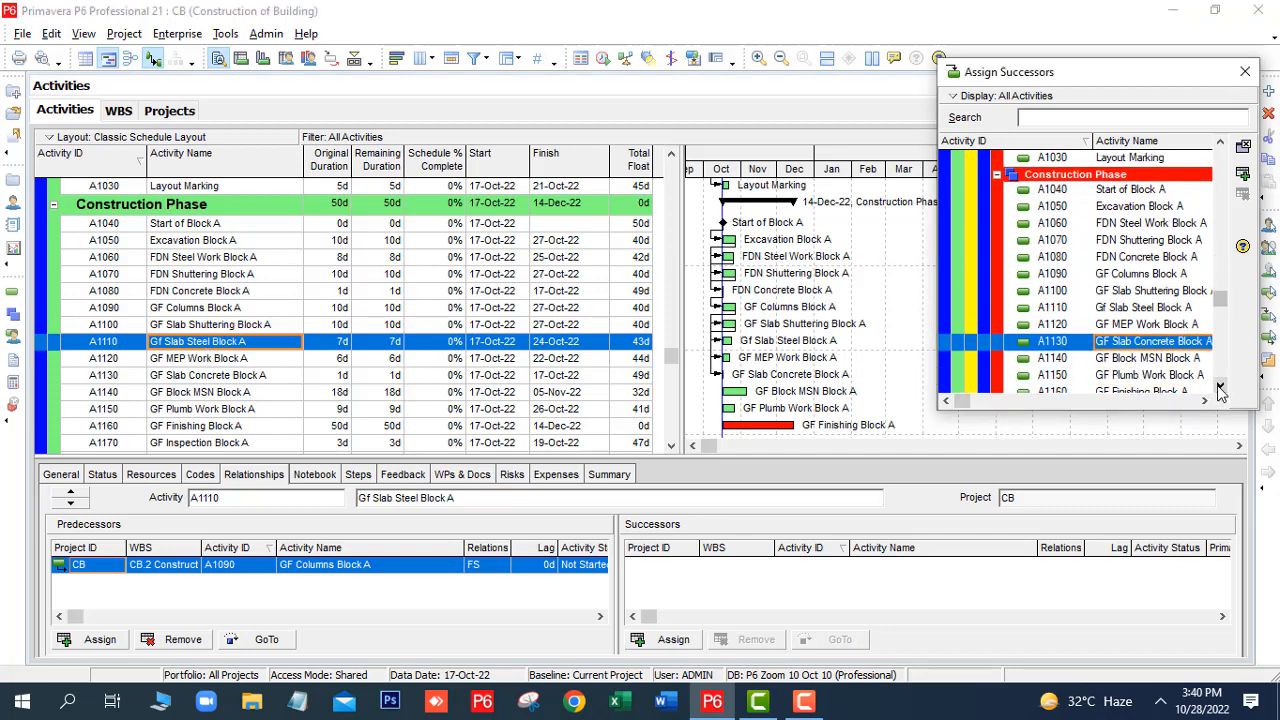
{"action": "double_click", "coordinate": [1152, 345]}
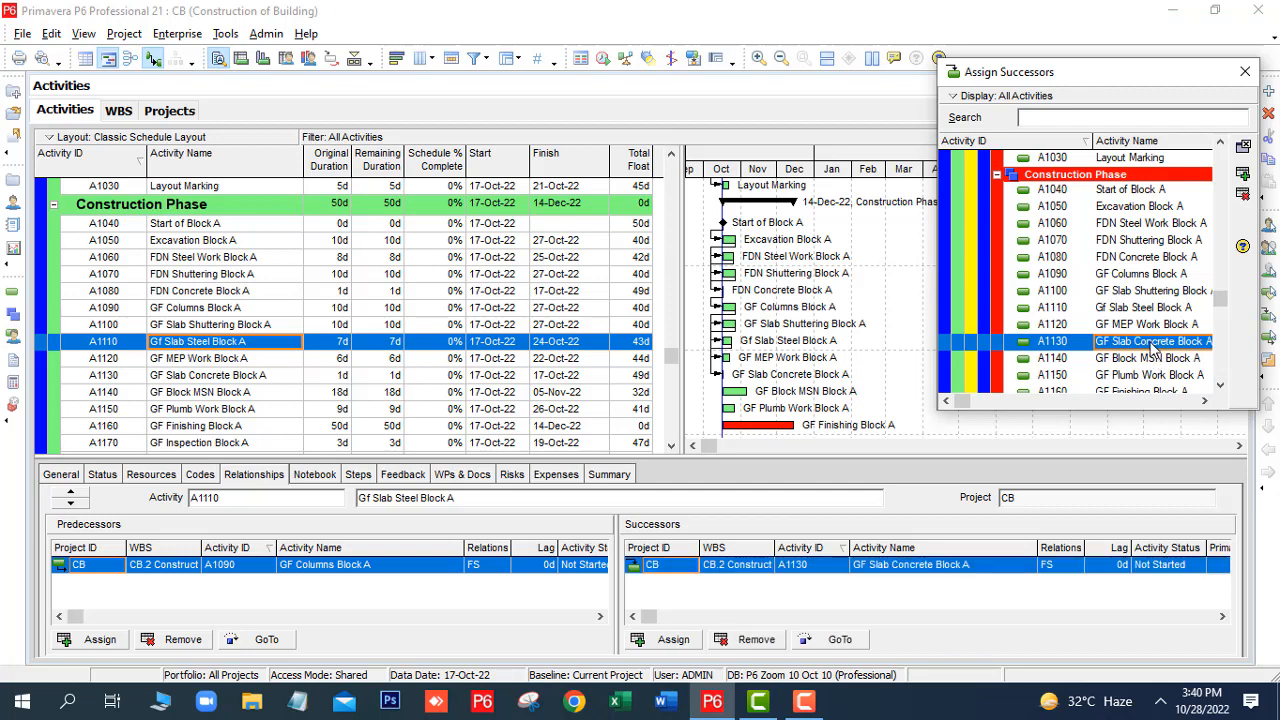
{"action": "left_click", "coordinate": [222, 366]}
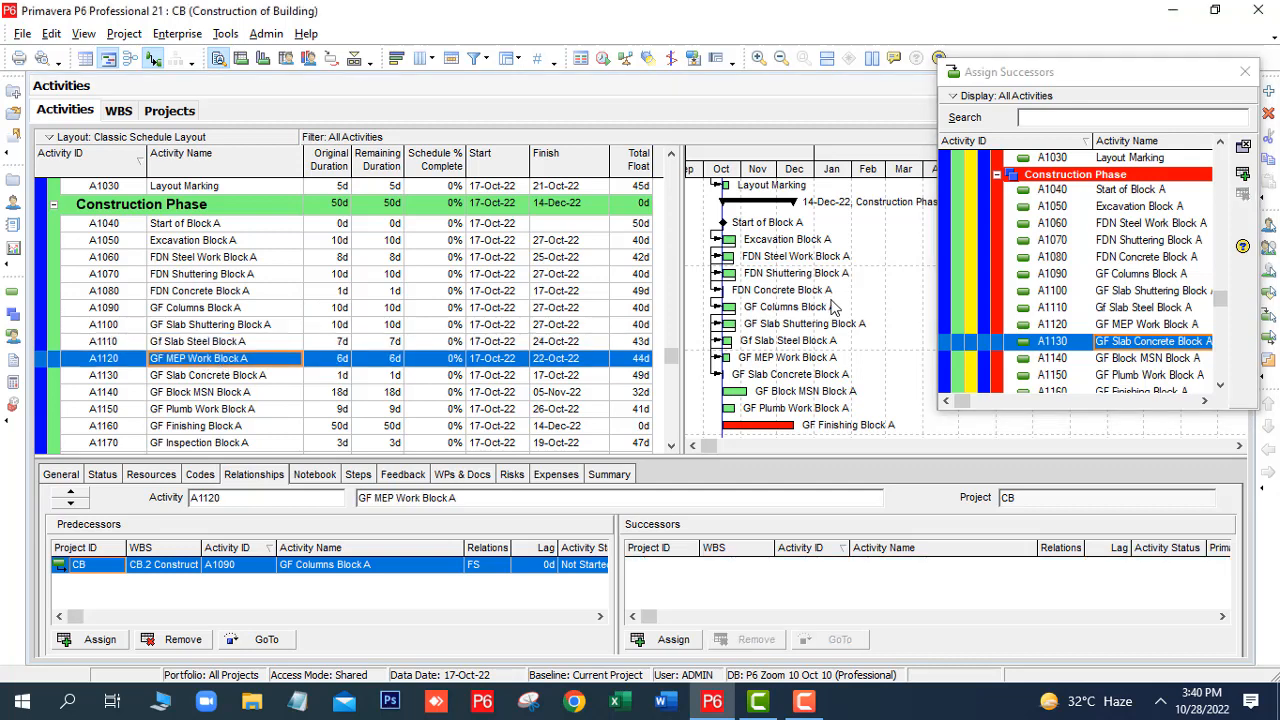
{"action": "double_click", "coordinate": [1155, 341]}
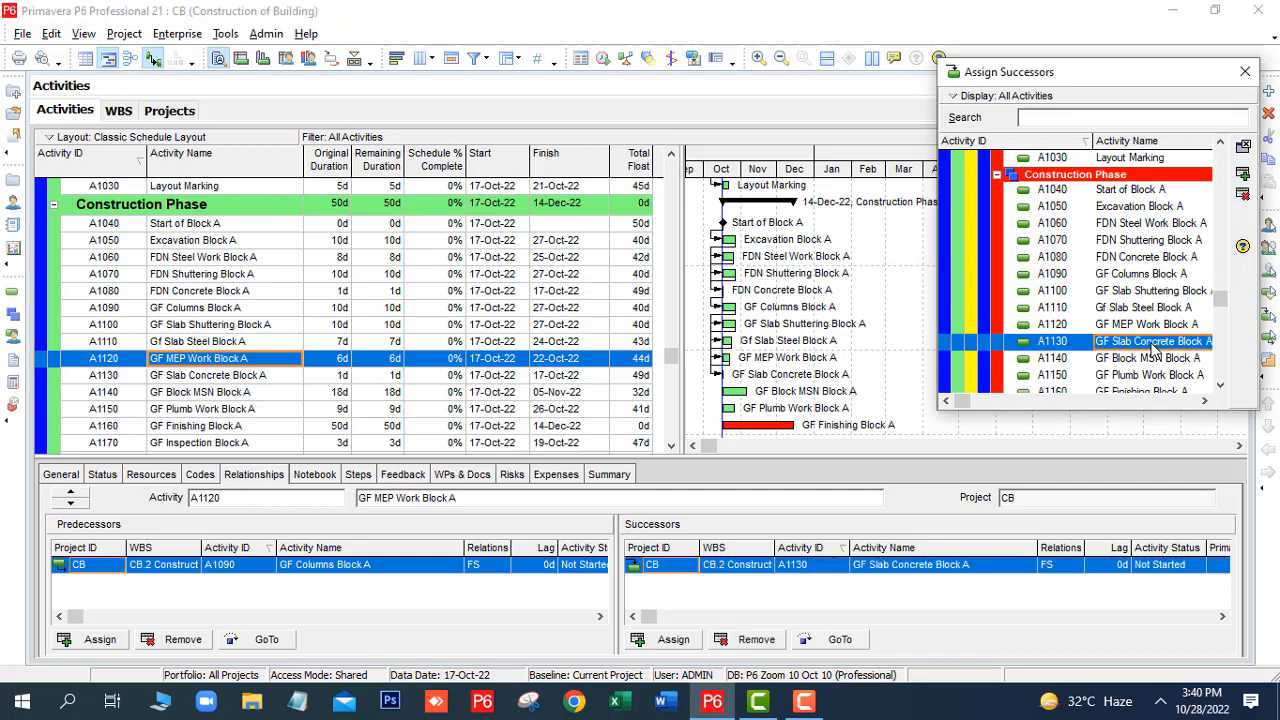
- Assign GF Block MSN Block A (A1140) and GF Plumb Work Block A (A1150) as successors of GF Slab Concrete Block A
{"action": "left_click", "coordinate": [230, 381]}
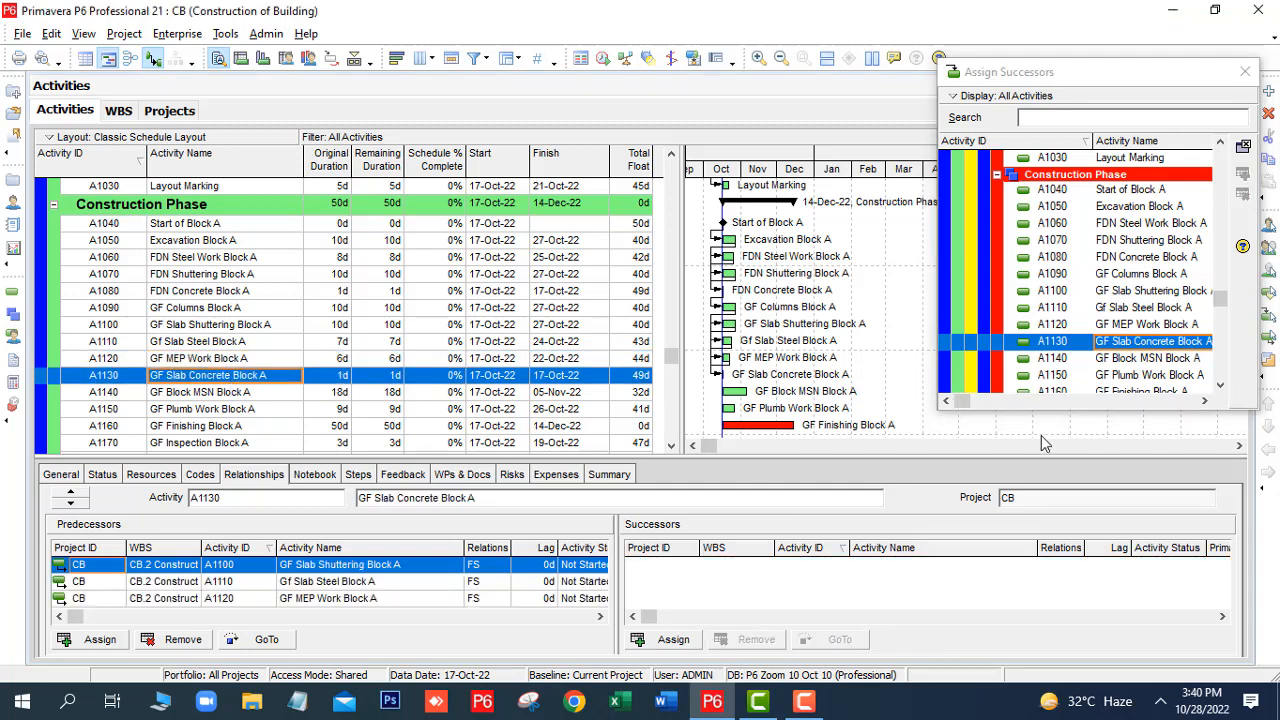
{"action": "left_click", "coordinate": [1220, 386]}
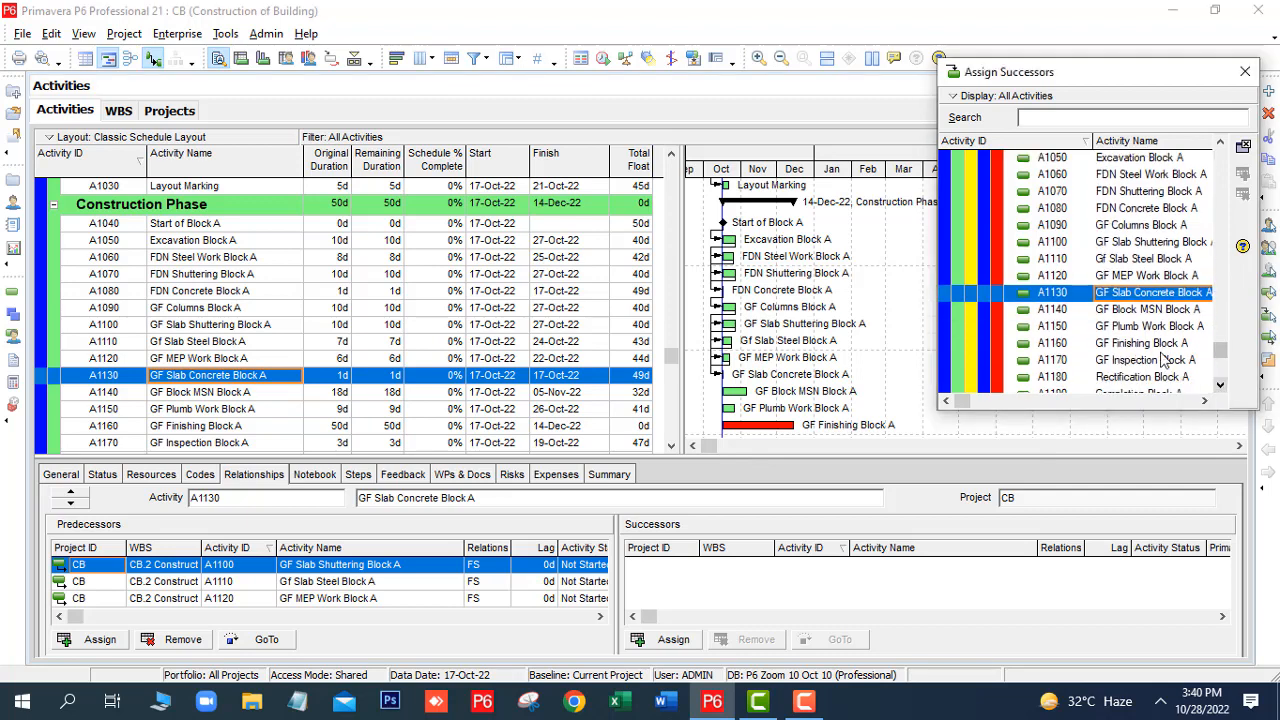
{"action": "double_click", "coordinate": [1148, 311]}
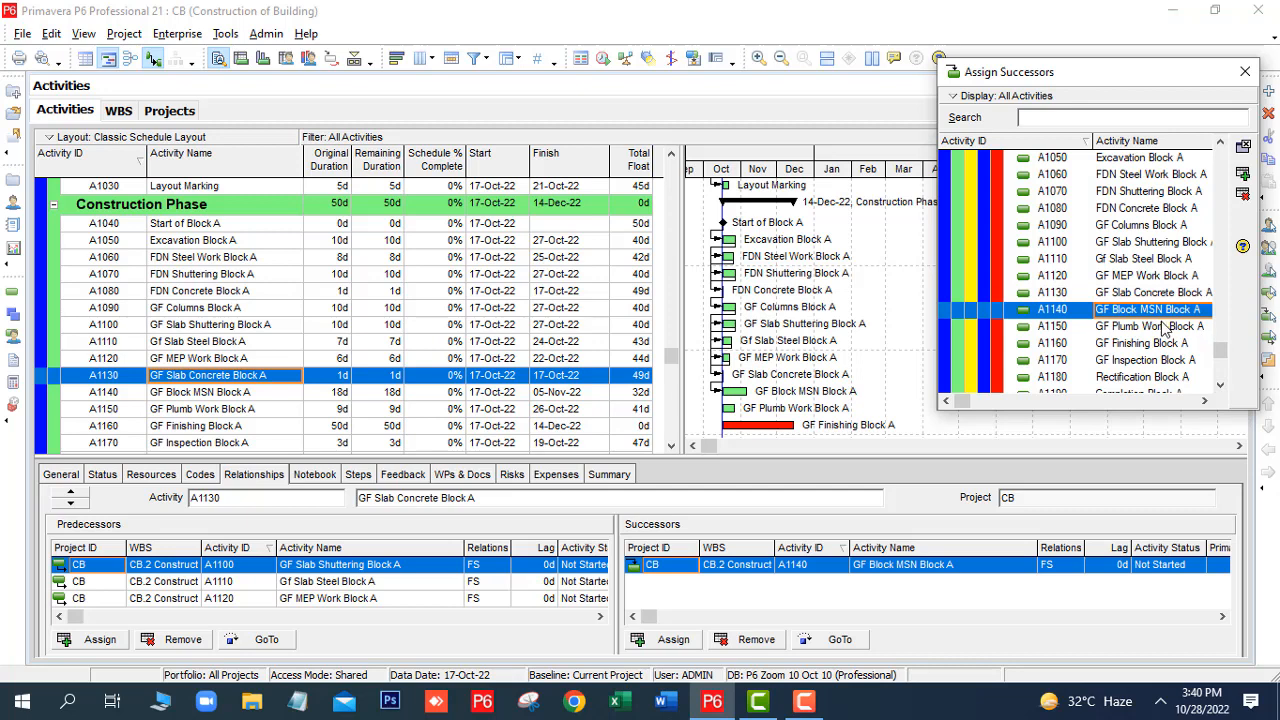
{"action": "left_click", "coordinate": [1136, 330]}
{"action": "double_click", "coordinate": [1136, 331]}
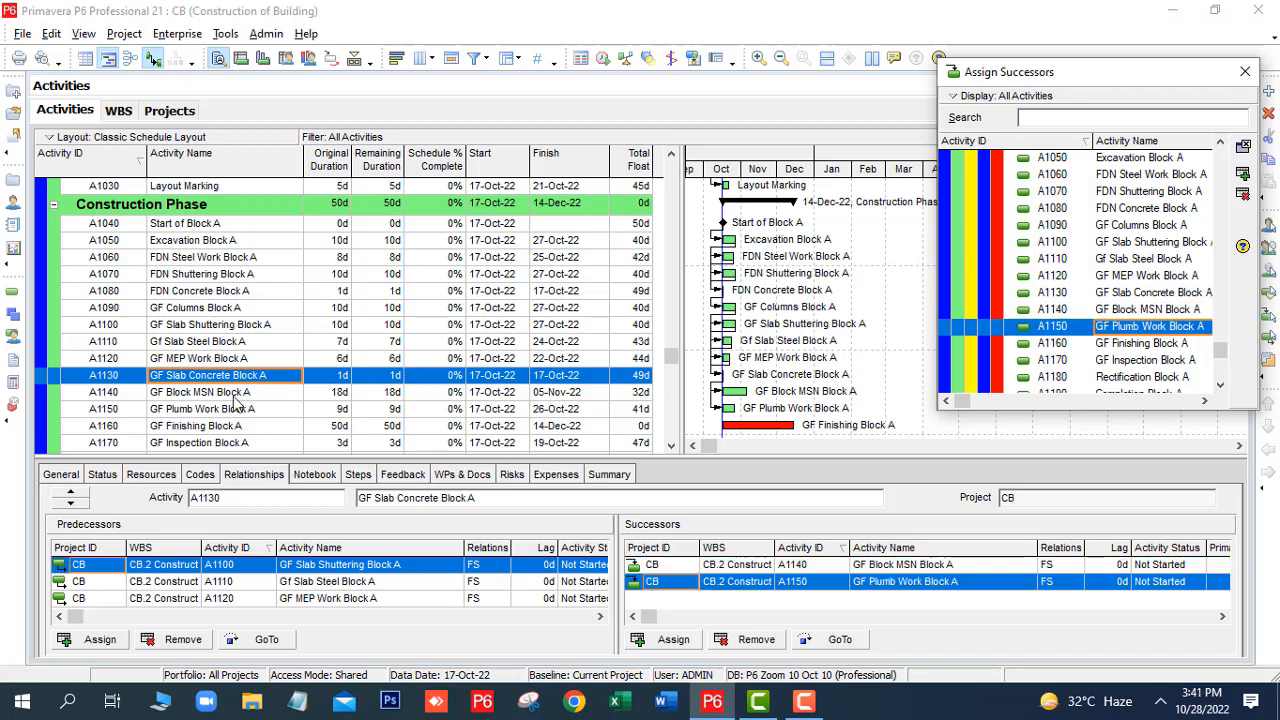
- Assign GF Finishing Block A (A1160) as successor of both GF Block MSN Block A (A1140) and GF Plumb Work Block A (A1150)
{"action": "left_click", "coordinate": [234, 394]}
{"action": "left_click", "coordinate": [236, 398]}
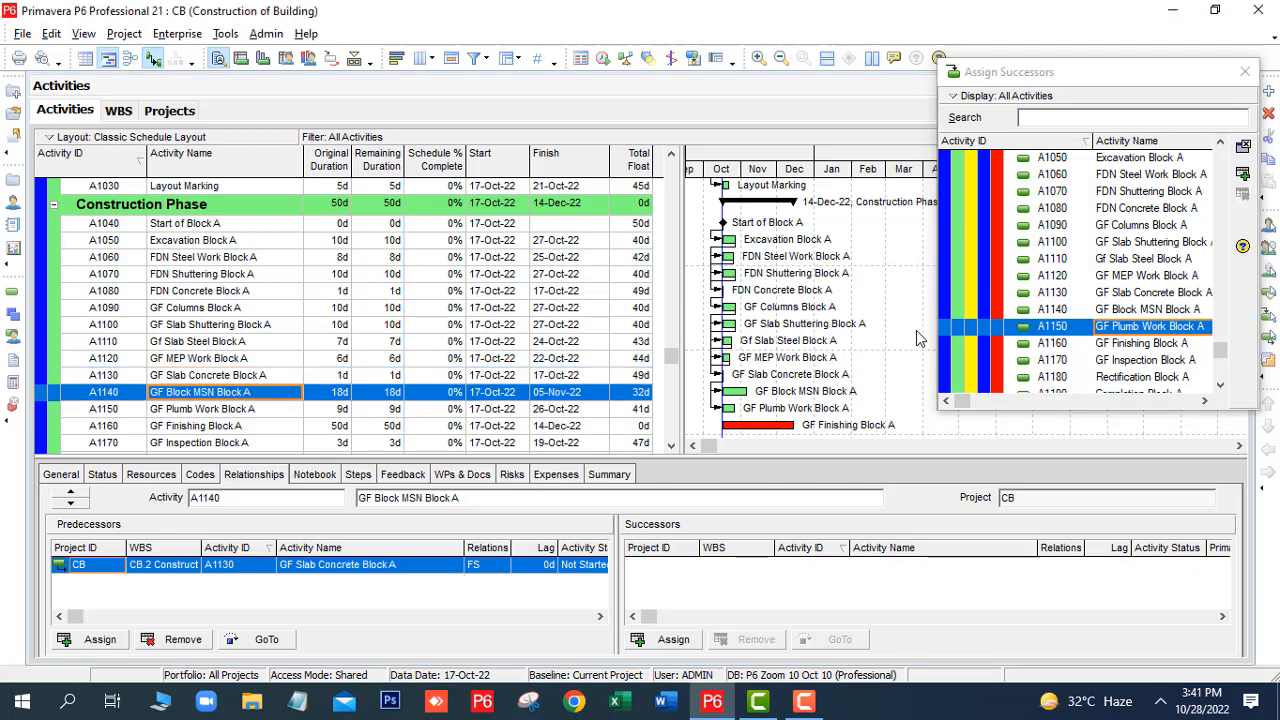
{"action": "double_click", "coordinate": [1140, 345]}
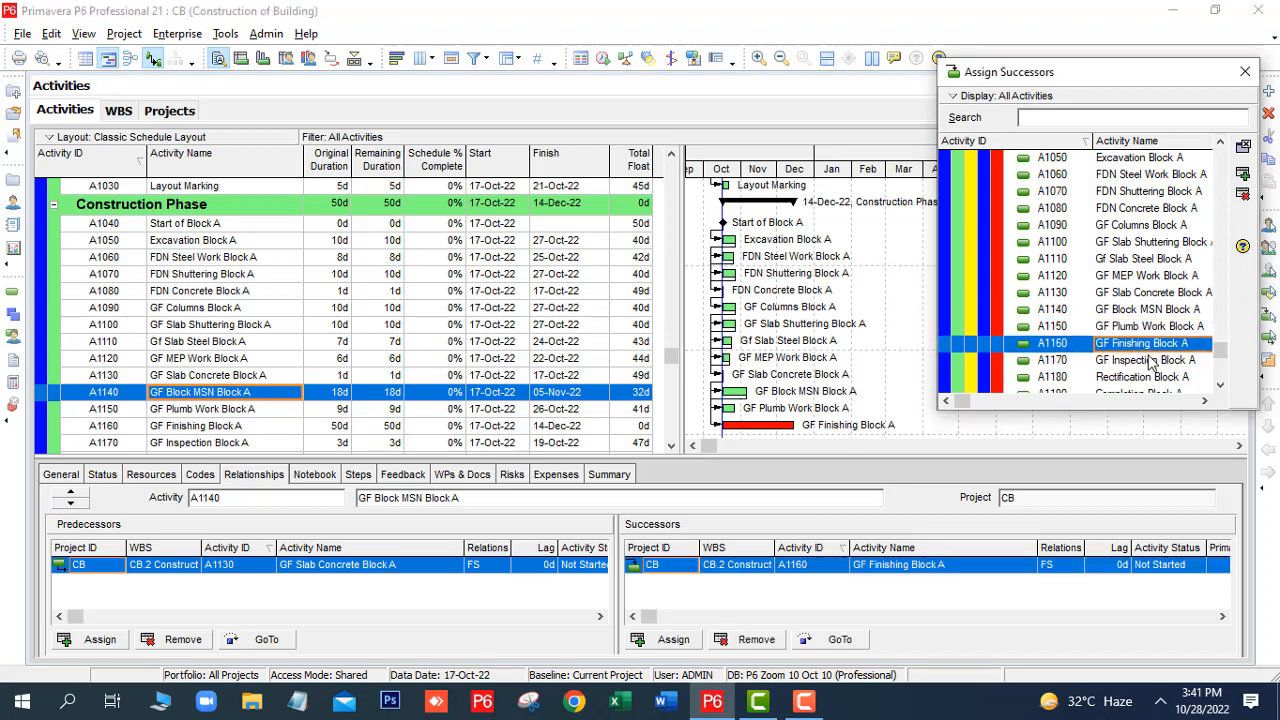
{"action": "left_click", "coordinate": [205, 412]}
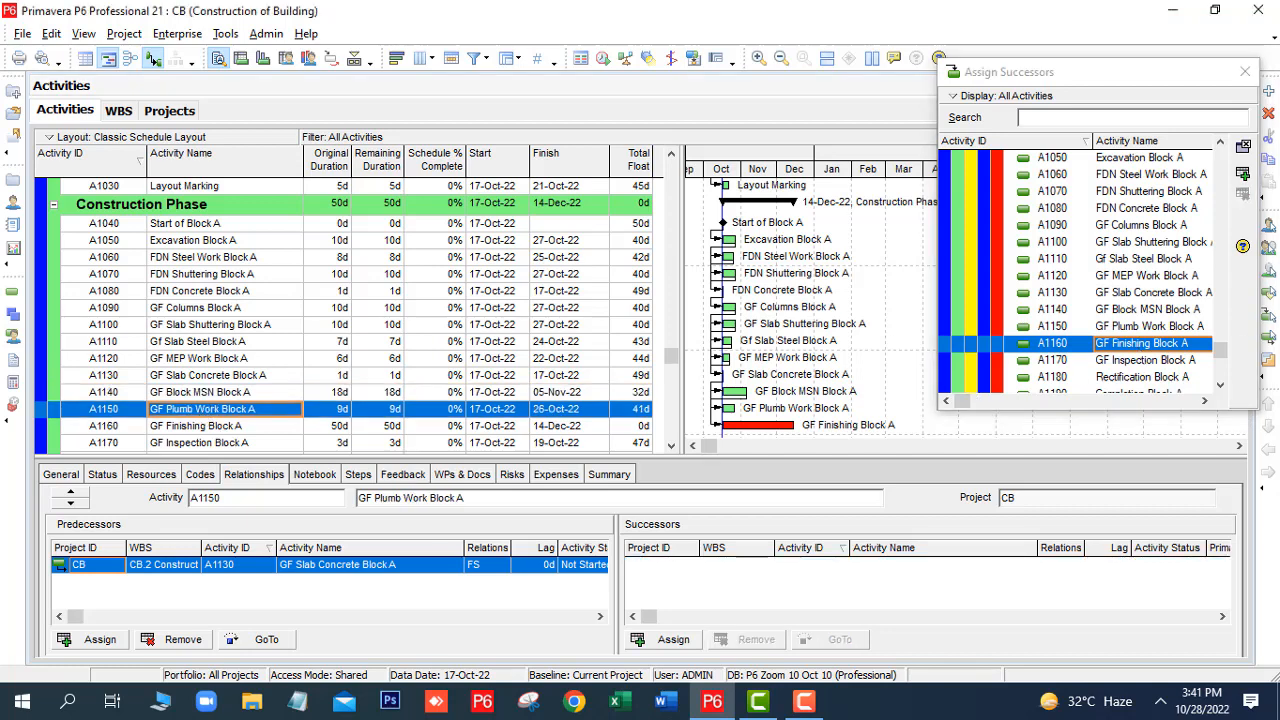
{"action": "left_click", "coordinate": [1144, 346]}
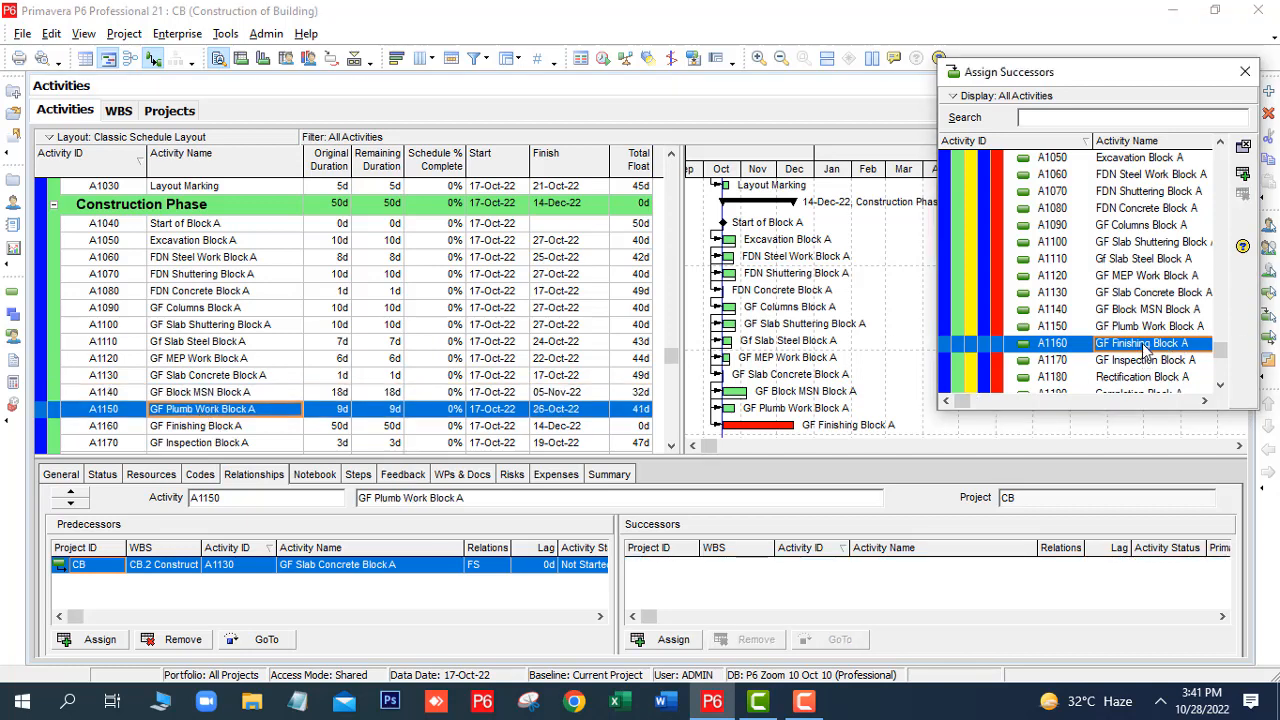
{"action": "double_click", "coordinate": [1144, 346]}
- Assign GF Inspection Block A (A1170) as a successor of GF Finishing Block A (A1160)
{"action": "left_click", "coordinate": [672, 448]}
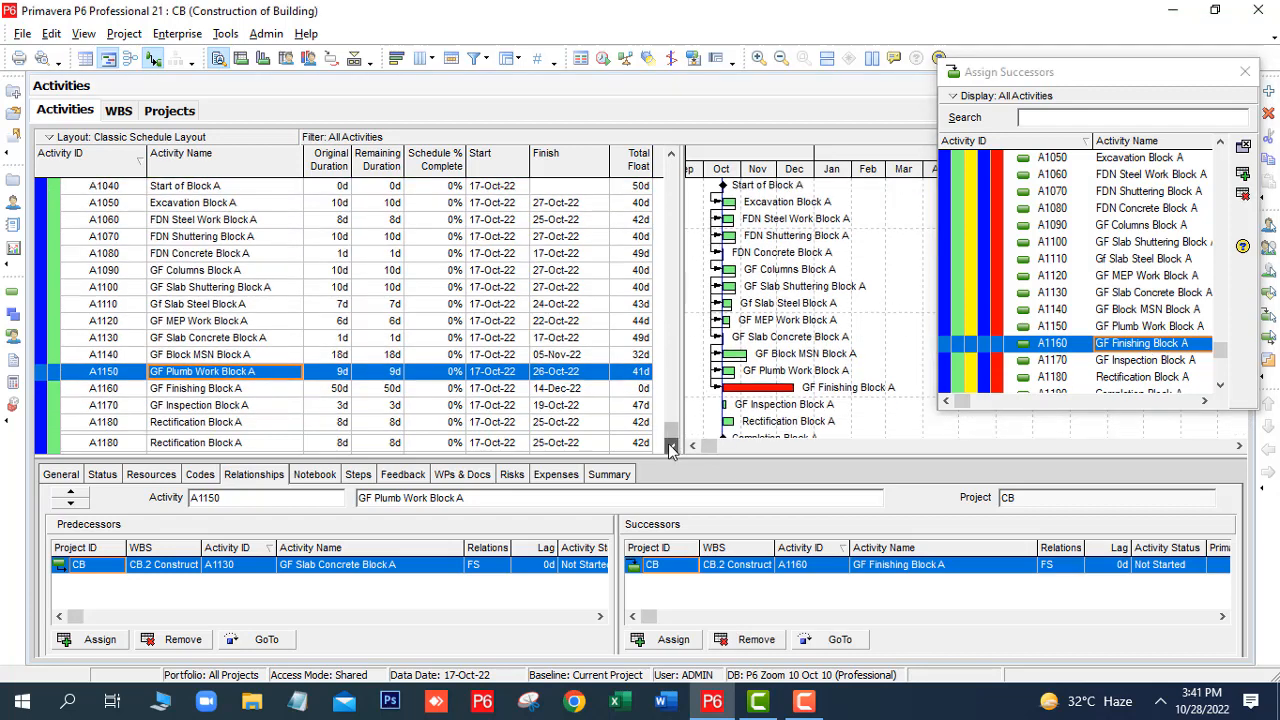
{"action": "left_click", "coordinate": [204, 396]}
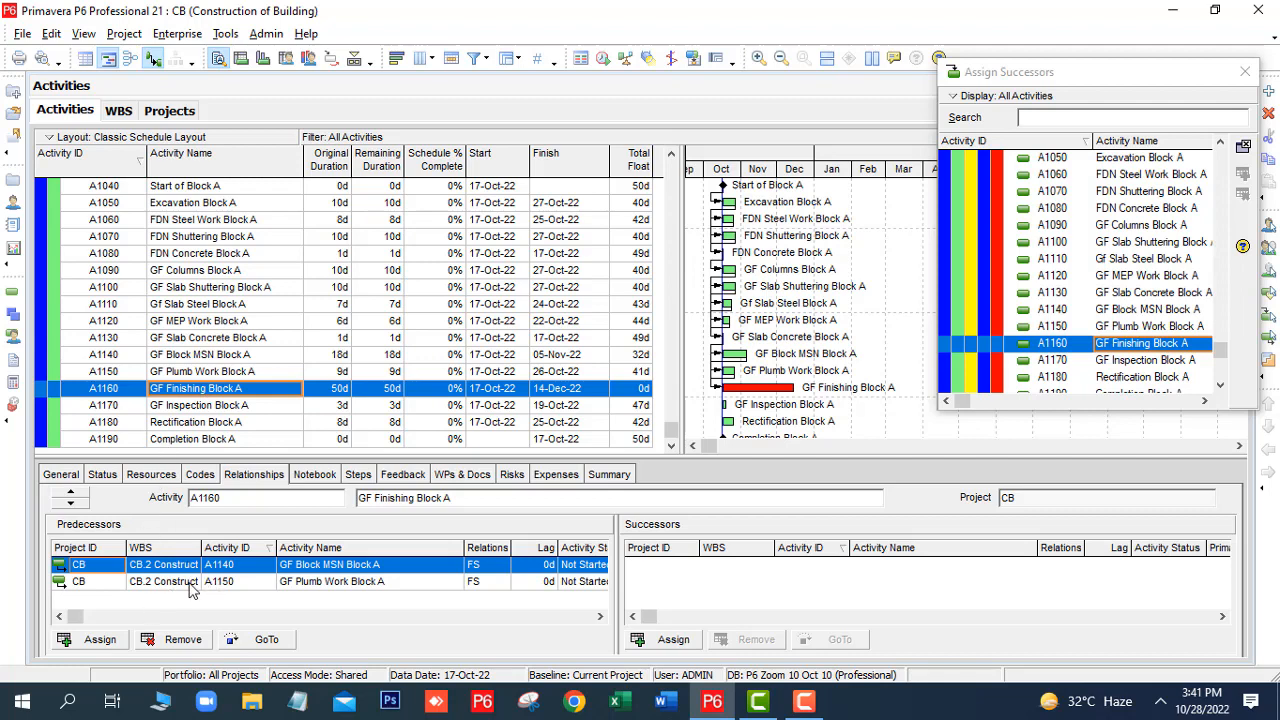
{"action": "left_click", "coordinate": [1220, 386]}
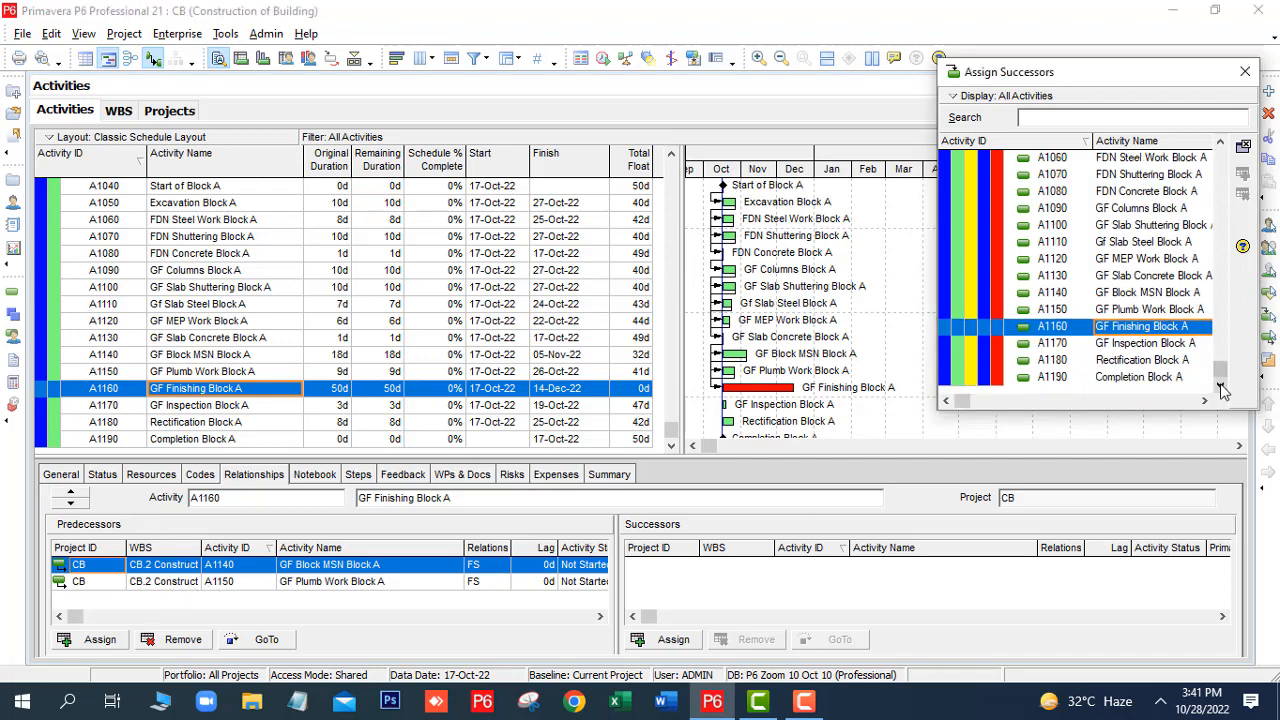
{"action": "double_click", "coordinate": [1127, 345]}
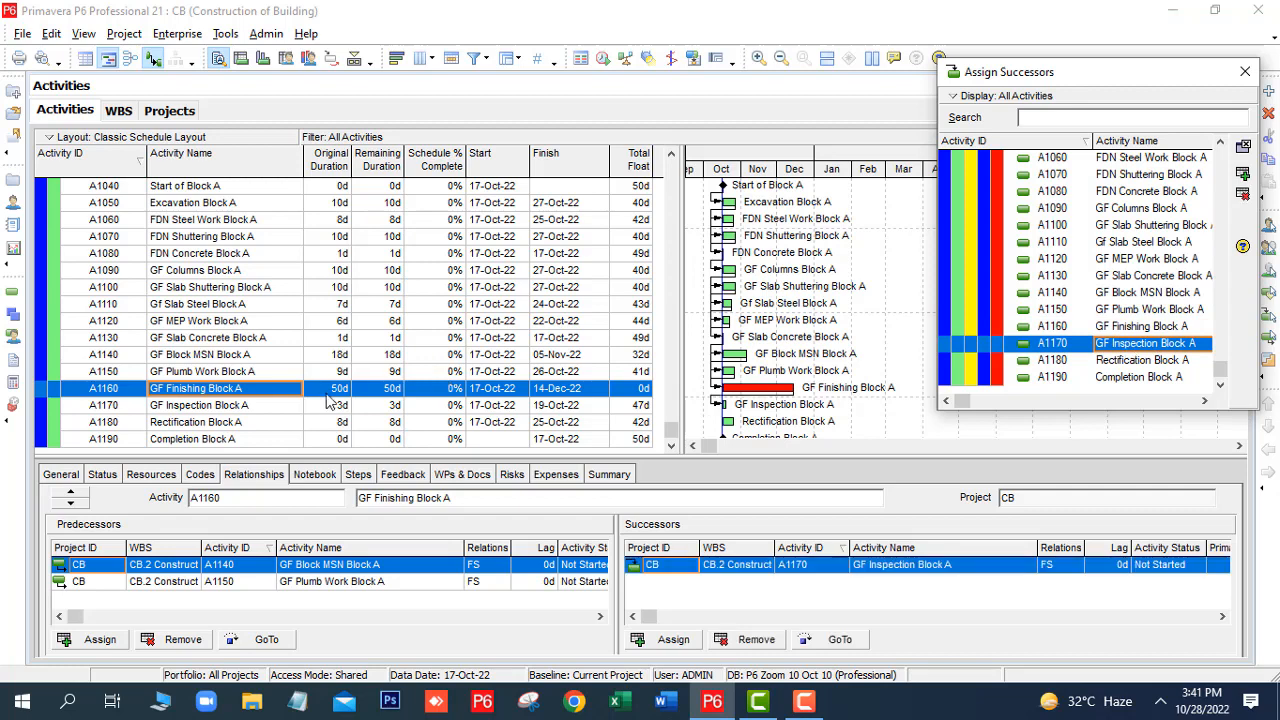
- Assign Rectification Block A (A1180) as successor of GF Inspection Block A, and Completion Block A (A1190) as successor of Rectification Block A
{"action": "left_click", "coordinate": [245, 410]}
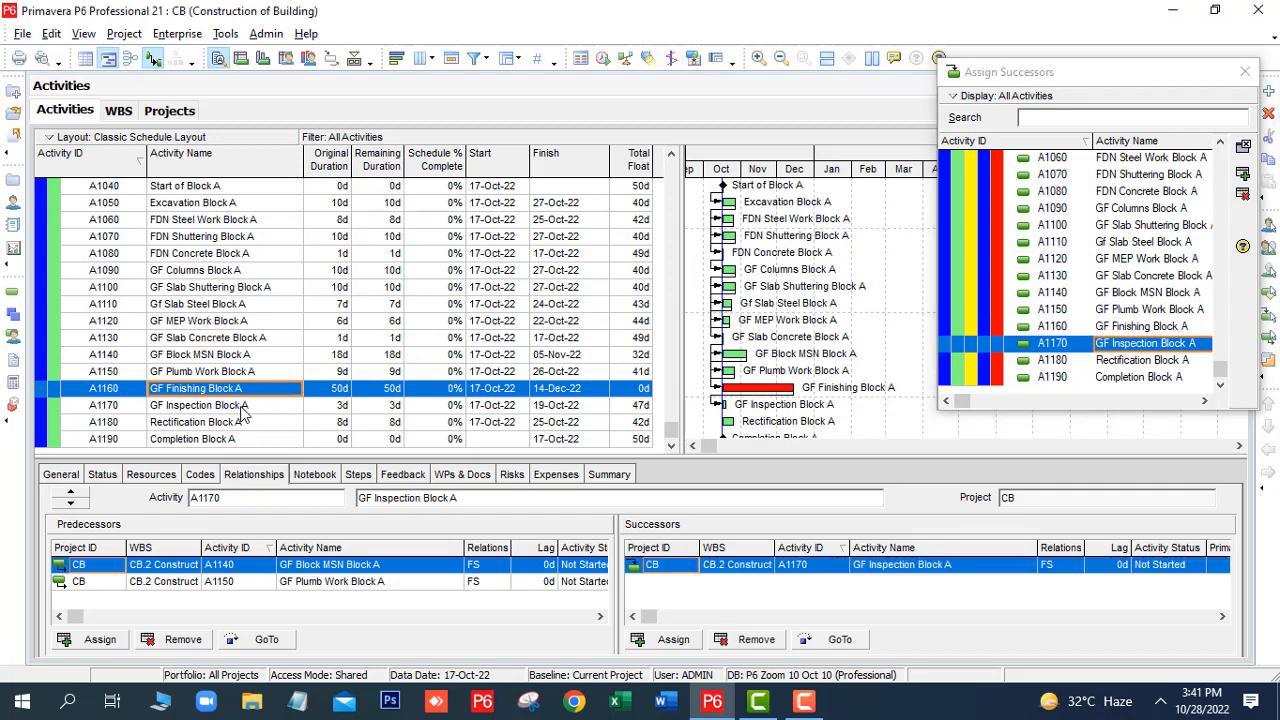
{"action": "double_click", "coordinate": [1127, 362]}
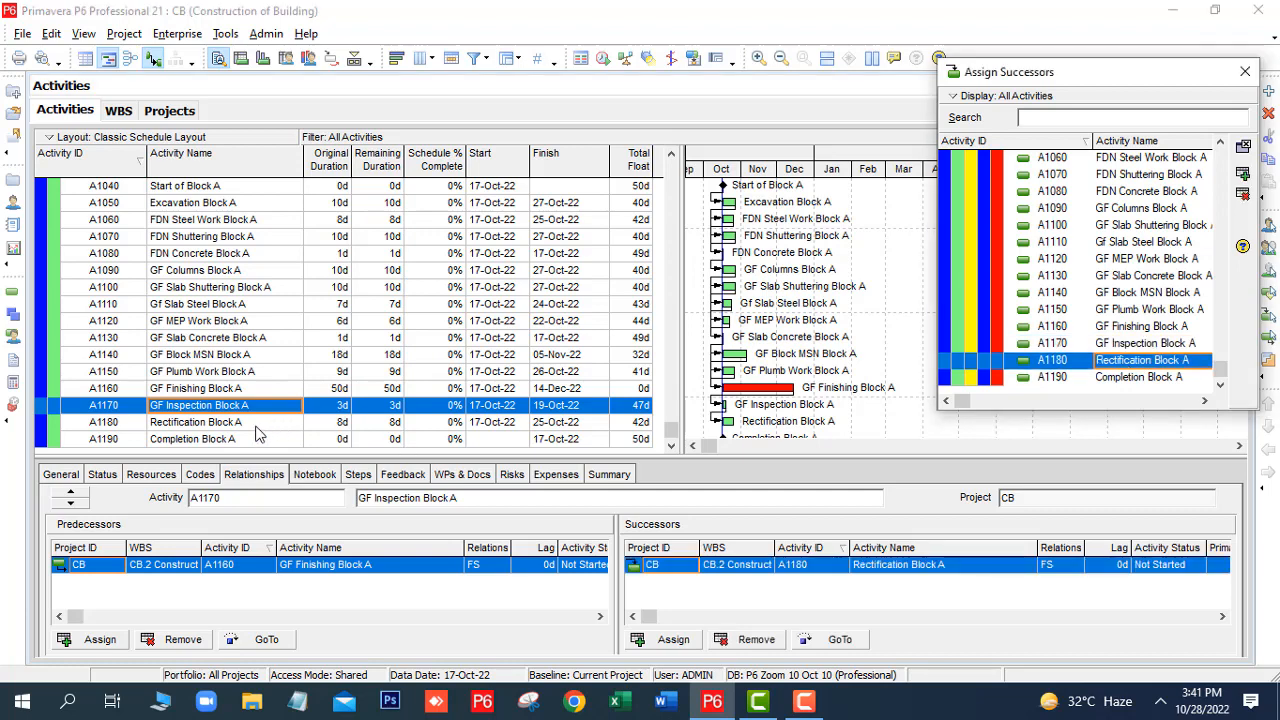
{"action": "left_click", "coordinate": [255, 426]}
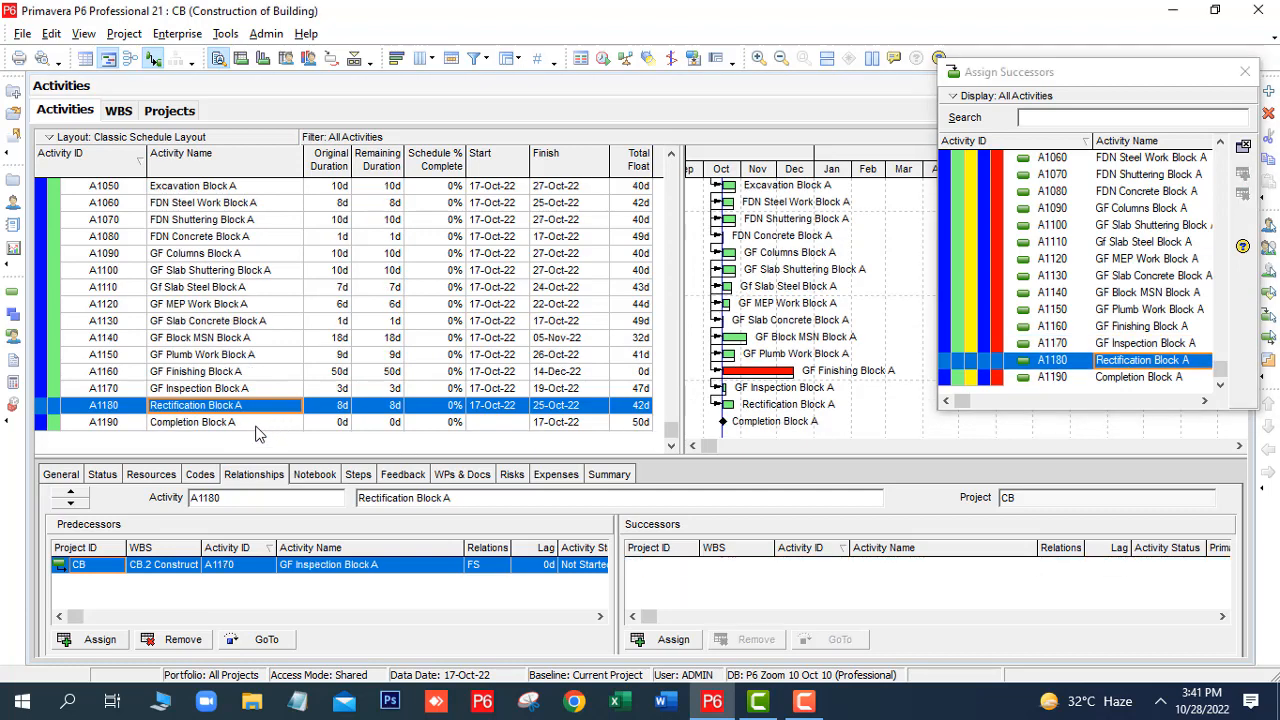
{"action": "double_click", "coordinate": [1100, 380]}
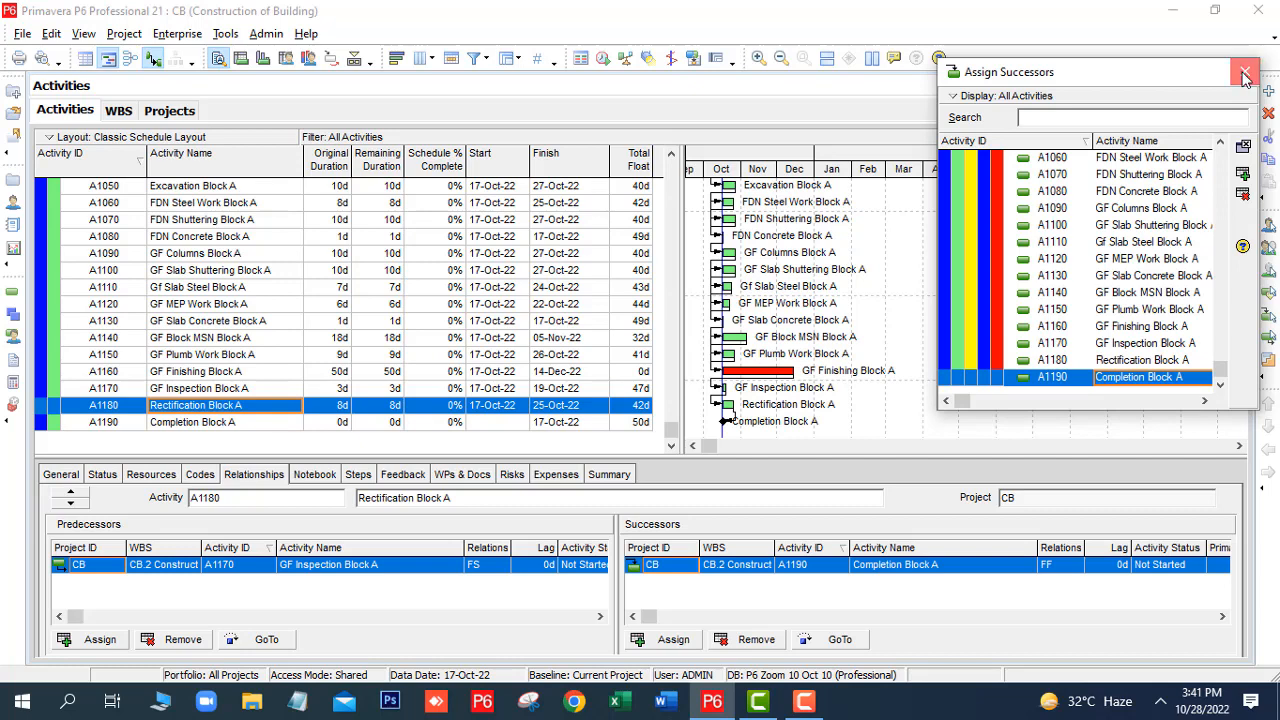
- Close the successor assignment dialog and hide the activity detail window
{"action": "left_click", "coordinate": [1245, 76]}
{"action": "right_click", "coordinate": [708, 482]}
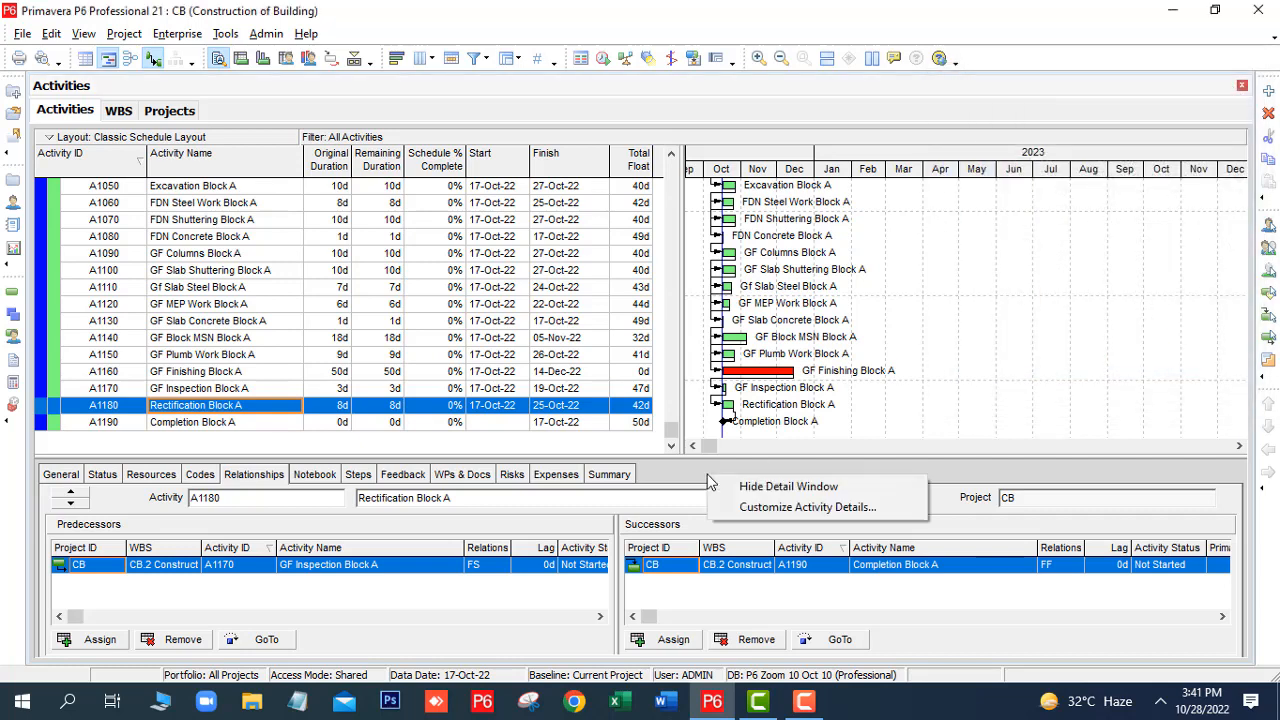
{"action": "left_click", "coordinate": [779, 486]}
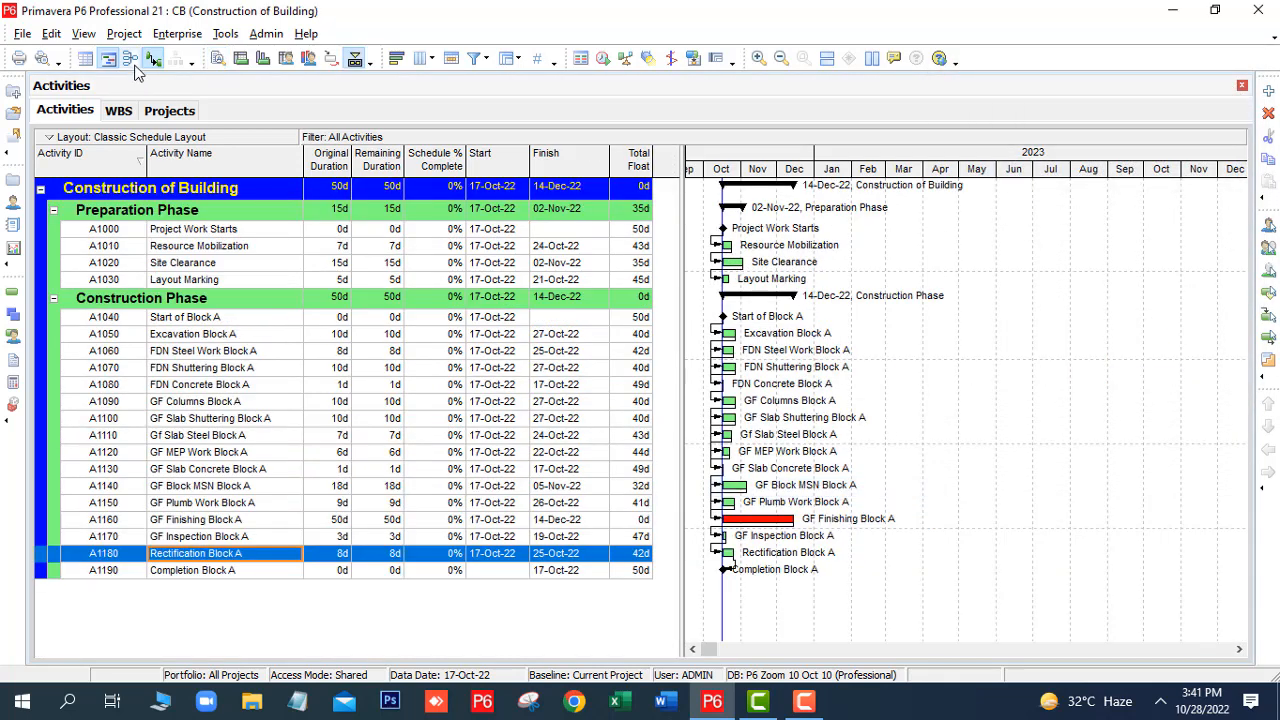
- In the Activity Network, link the finish of Layout Marking to the start of Start of Block A and reorganize all activities
{"action": "left_click", "coordinate": [130, 59]}
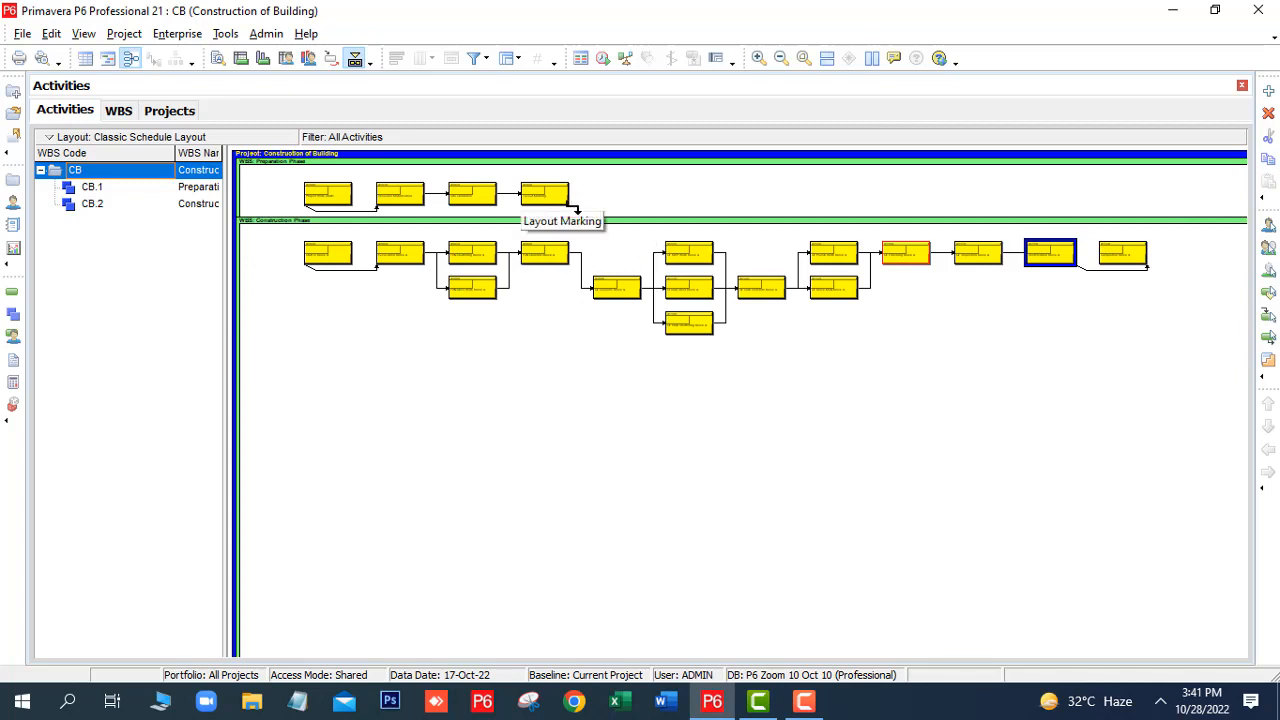
{"action": "left_click_drag", "start_coordinate": [576, 208], "coordinate": [322, 262]}
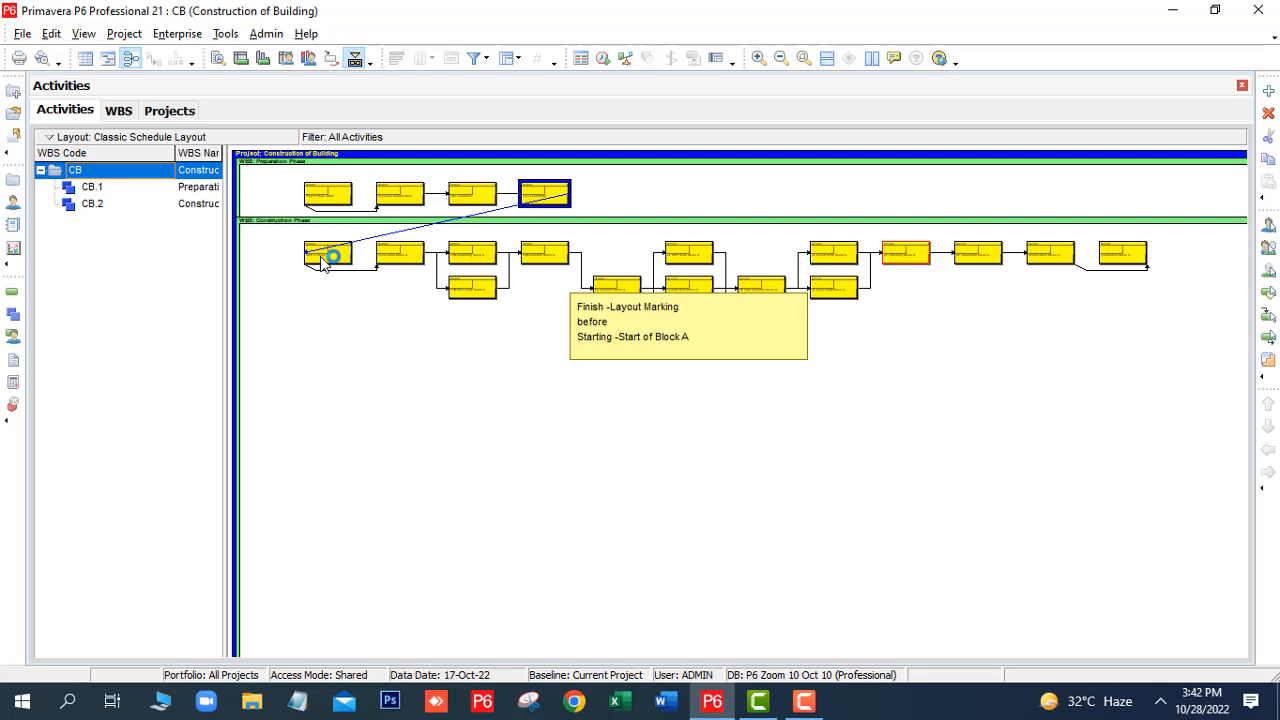
{"action": "left_click_drag", "start_coordinate": [322, 262], "coordinate": [322, 262]}
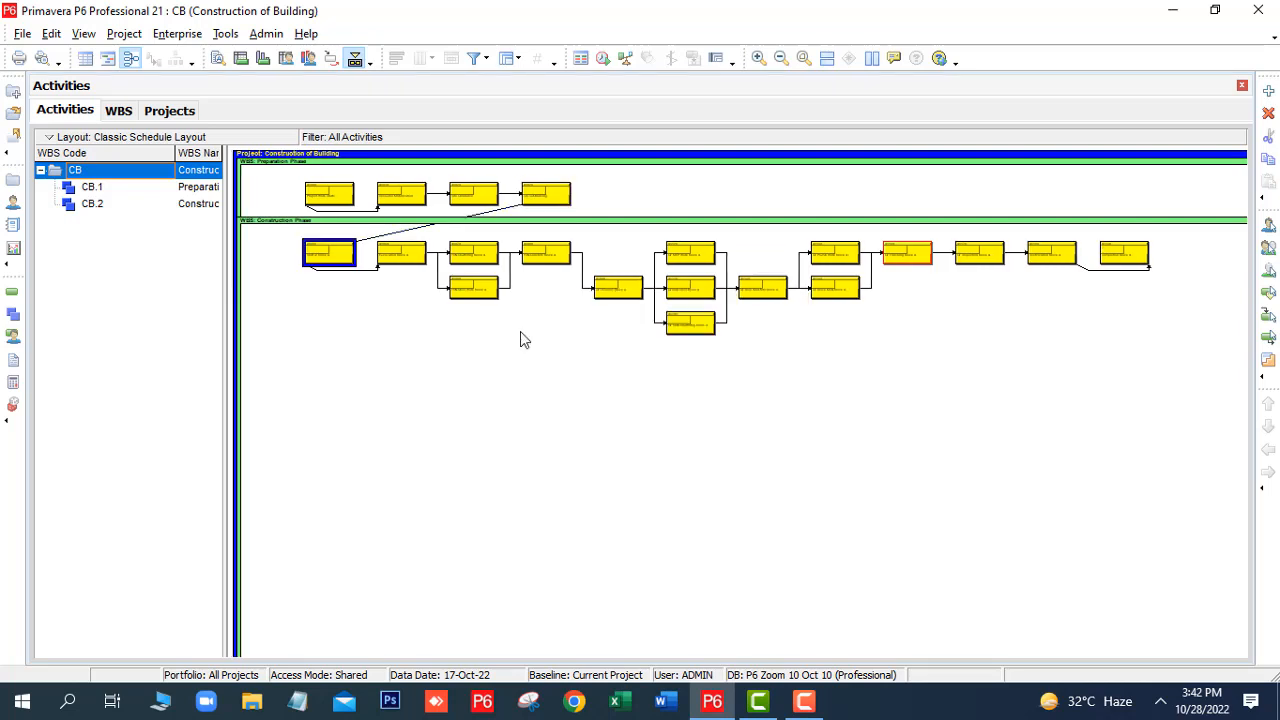
{"action": "right_click", "coordinate": [441, 412]}
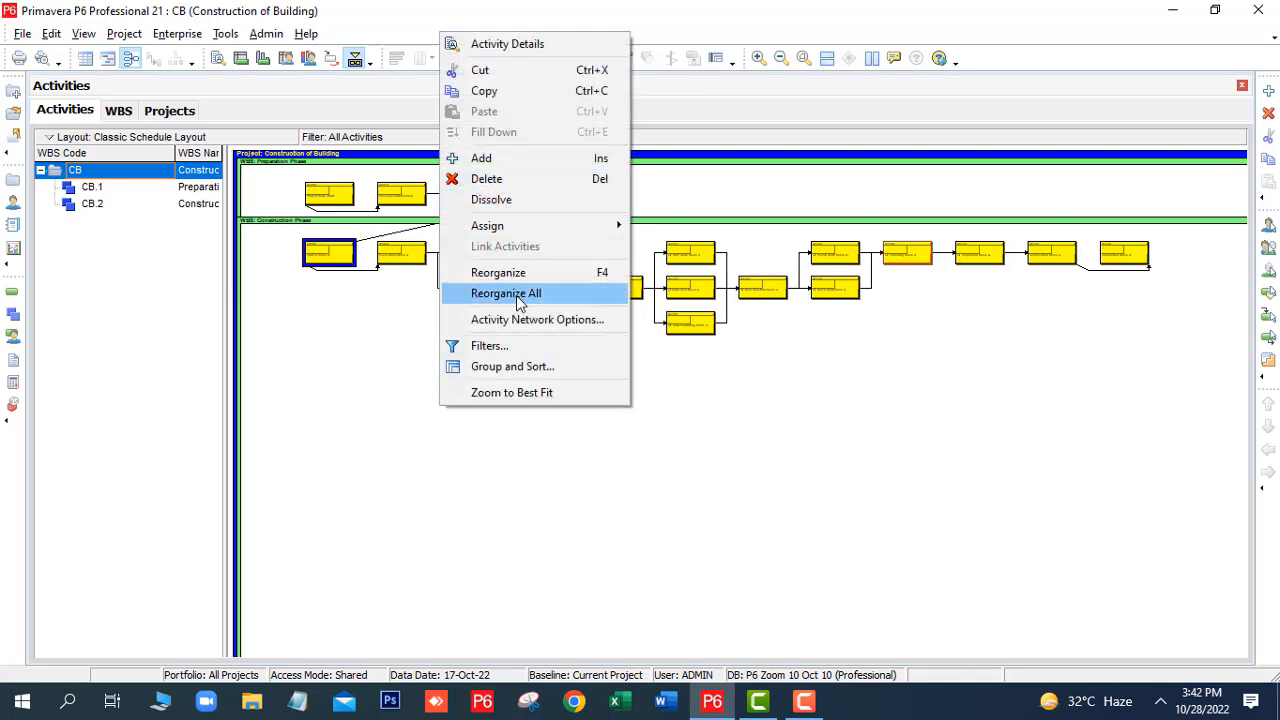
{"action": "left_click", "coordinate": [516, 294]}
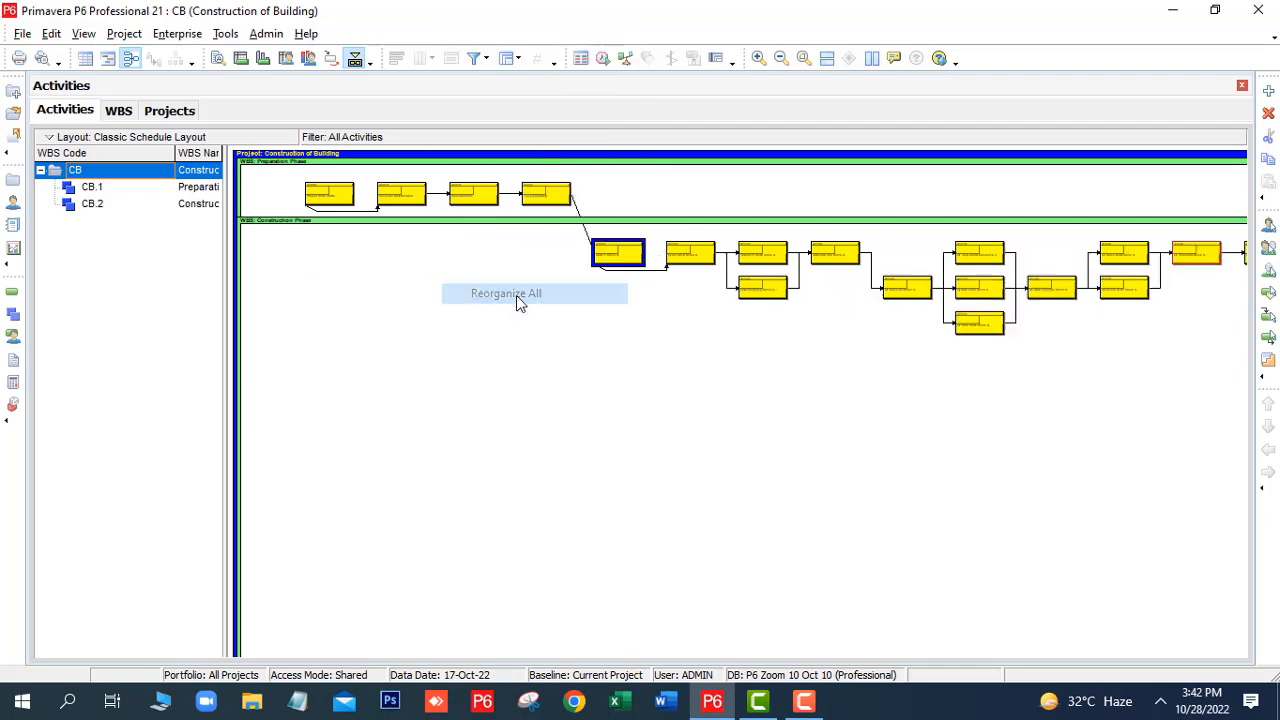
- Return to the Gantt chart view and schedule the project using its own data date
{"action": "left_click", "coordinate": [110, 61]}
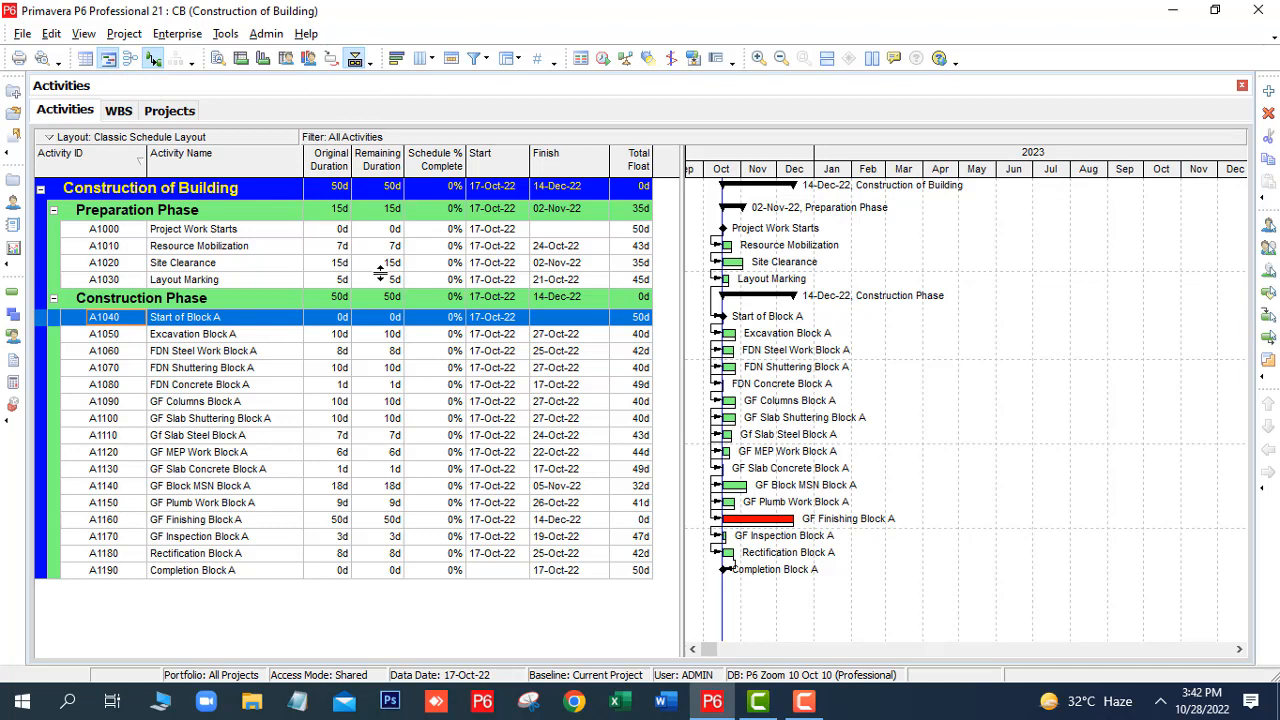
{"action": "left_click", "coordinate": [222, 36]}
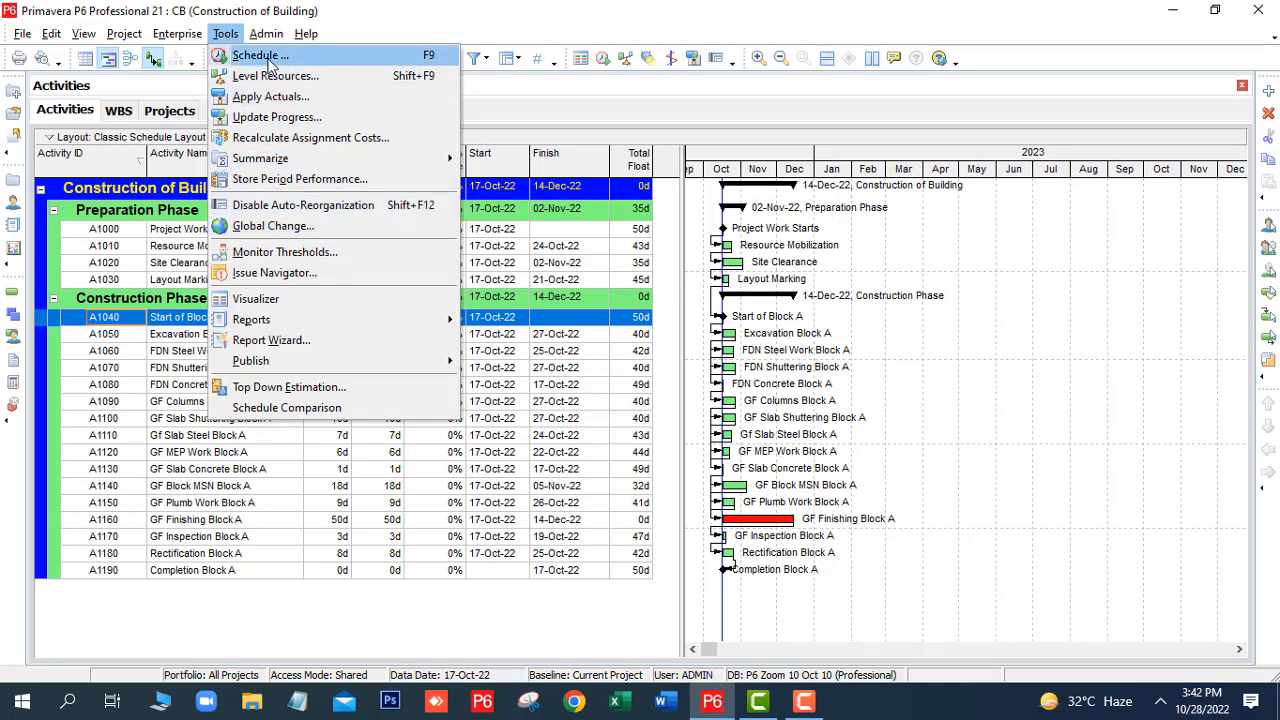
{"action": "left_click", "coordinate": [258, 55]}
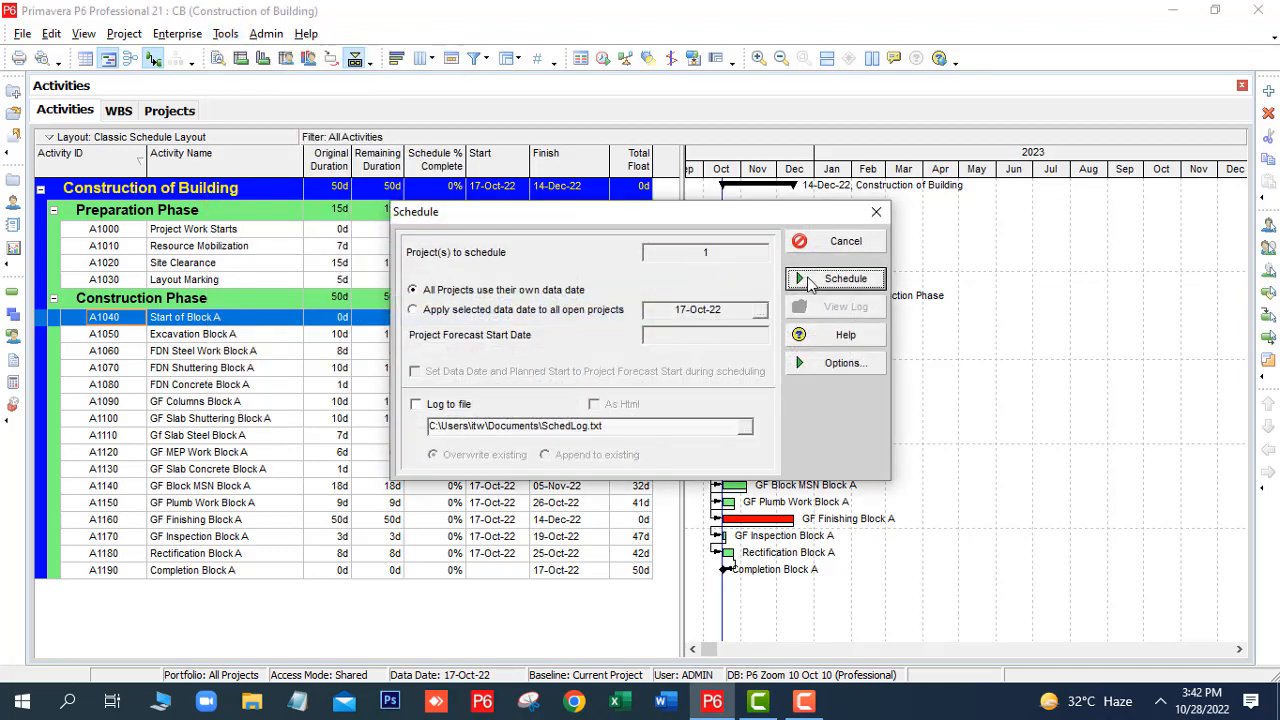
{"action": "left_click", "coordinate": [810, 283]}
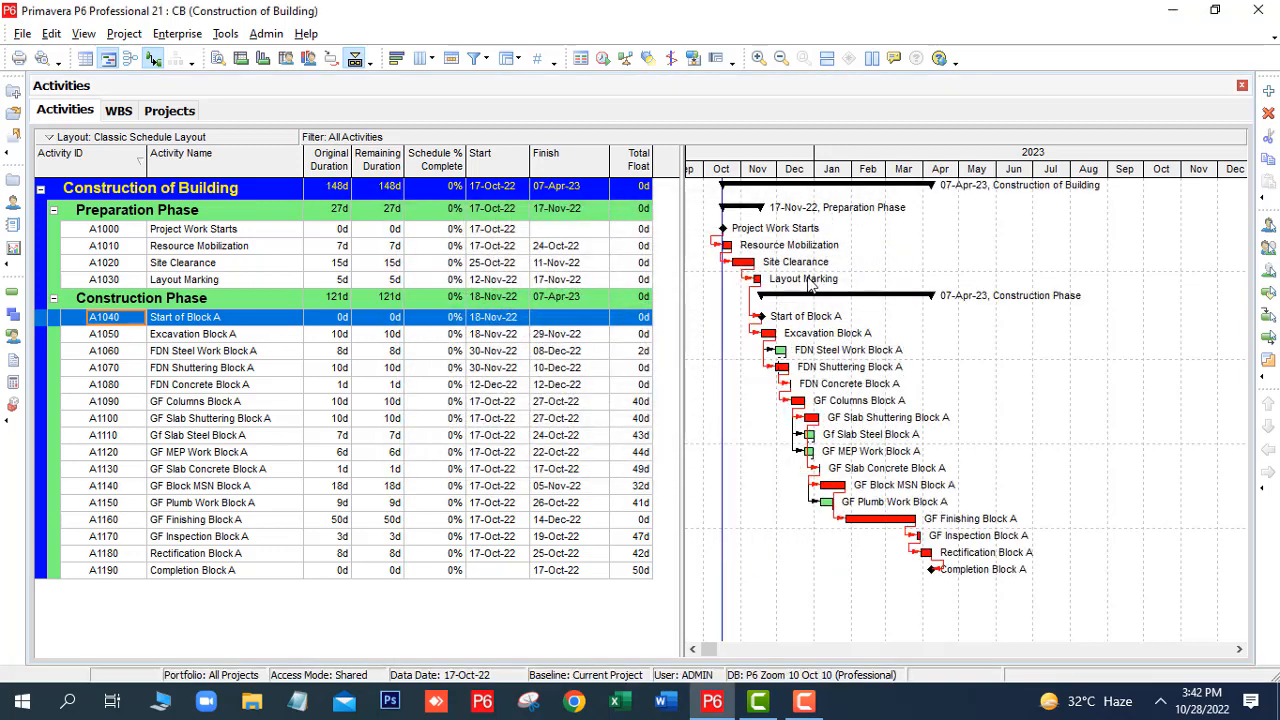